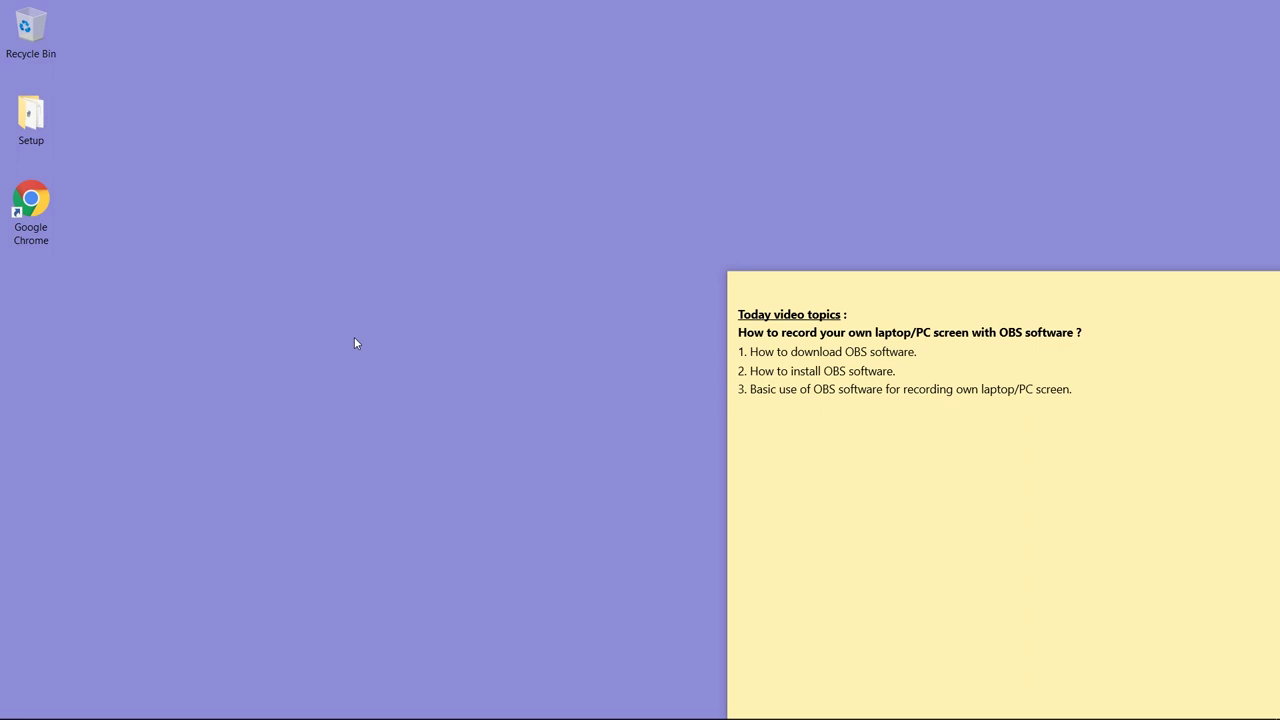
# Step: Launch Chrome maximized, search Google for 'OBS' and open the OBS download page
pyautogui.doubleClick(39, 205)
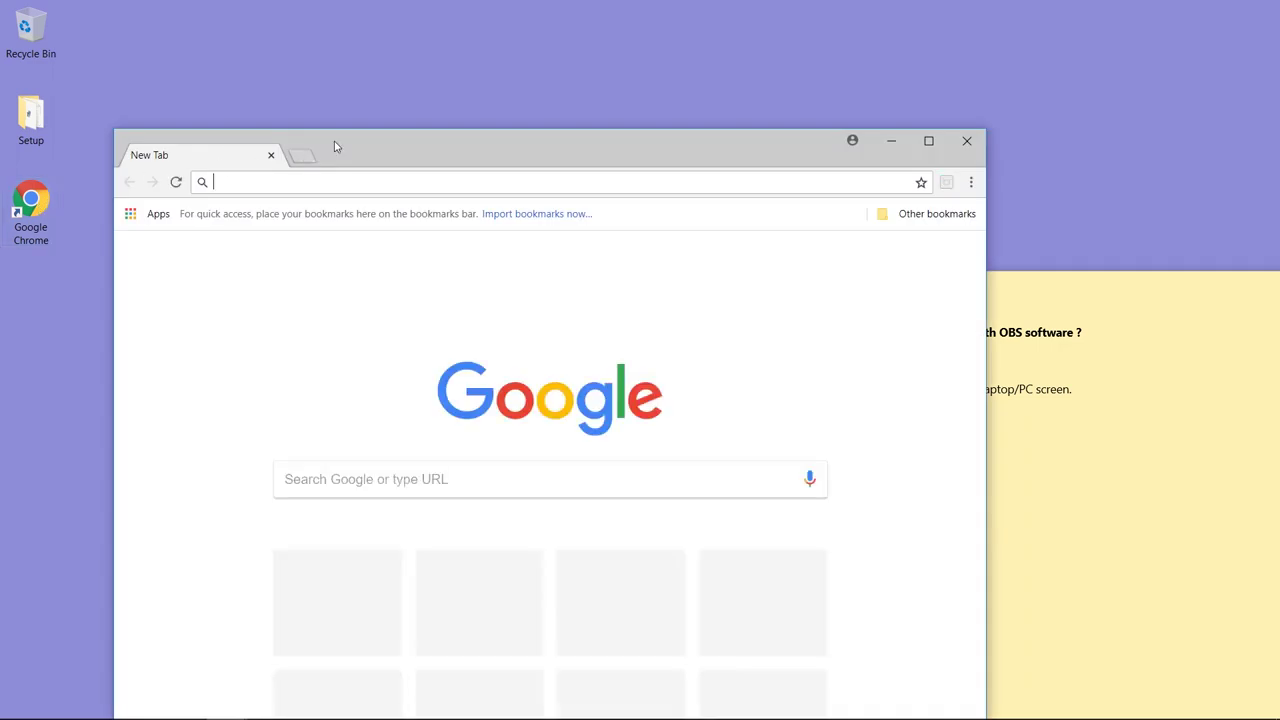
pyautogui.doubleClick(342, 143)
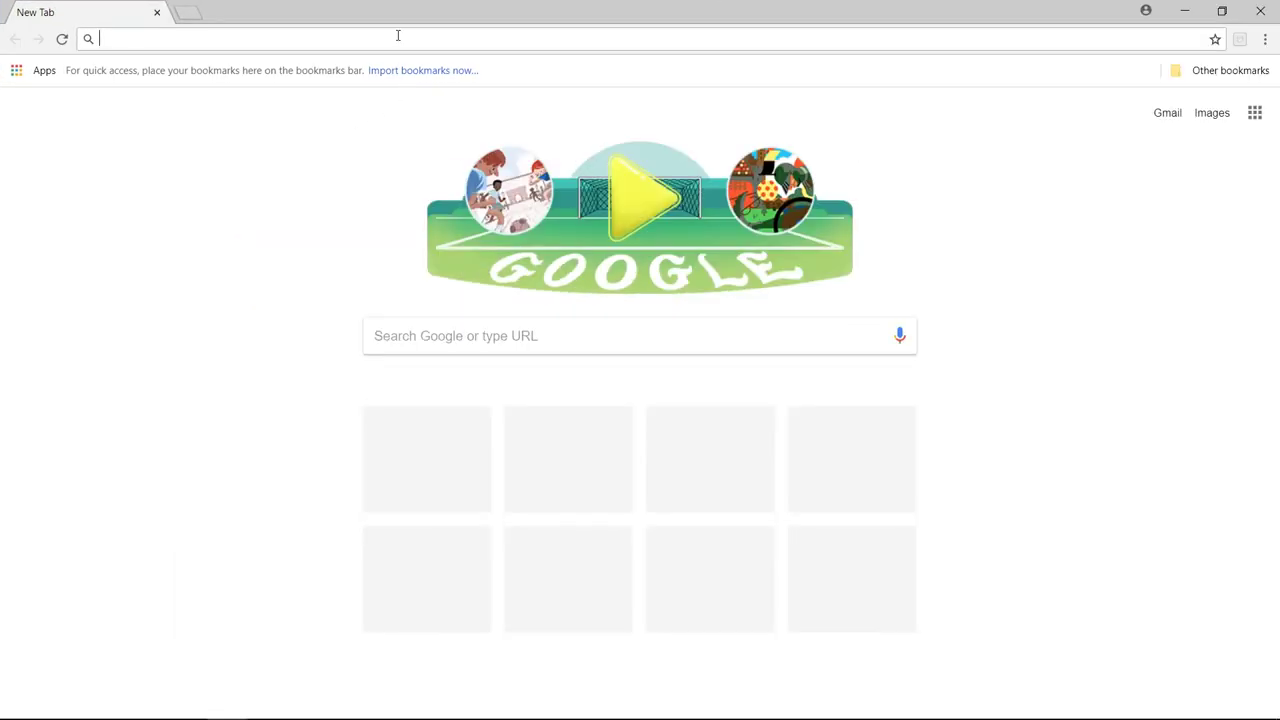
pyautogui.click(397, 339)
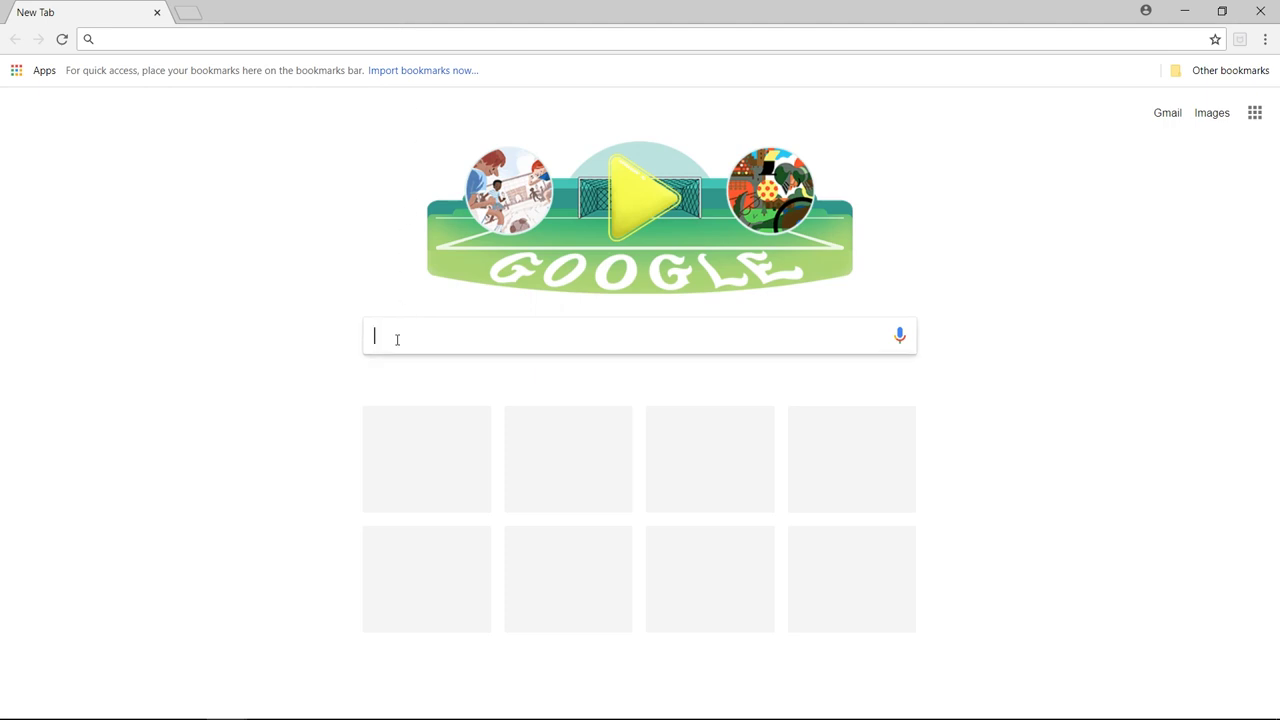
pyautogui.write('OBS')
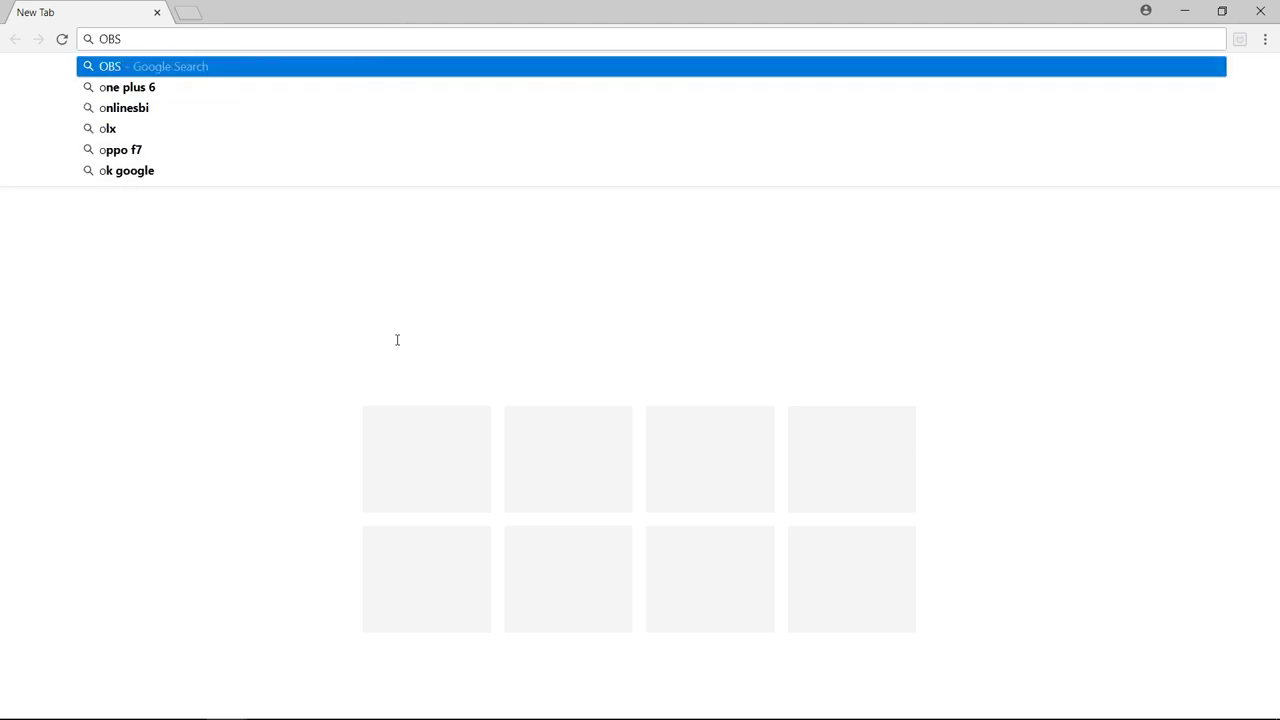
pyautogui.press('Return')
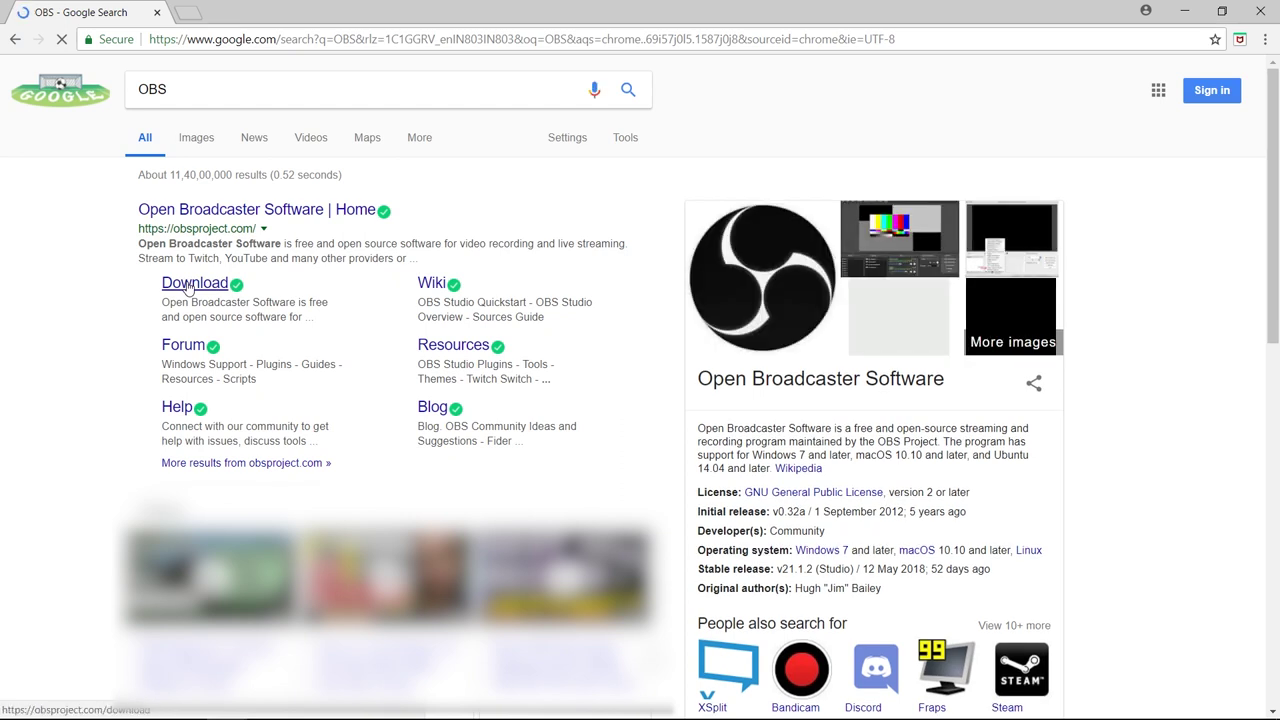
pyautogui.click(188, 287)
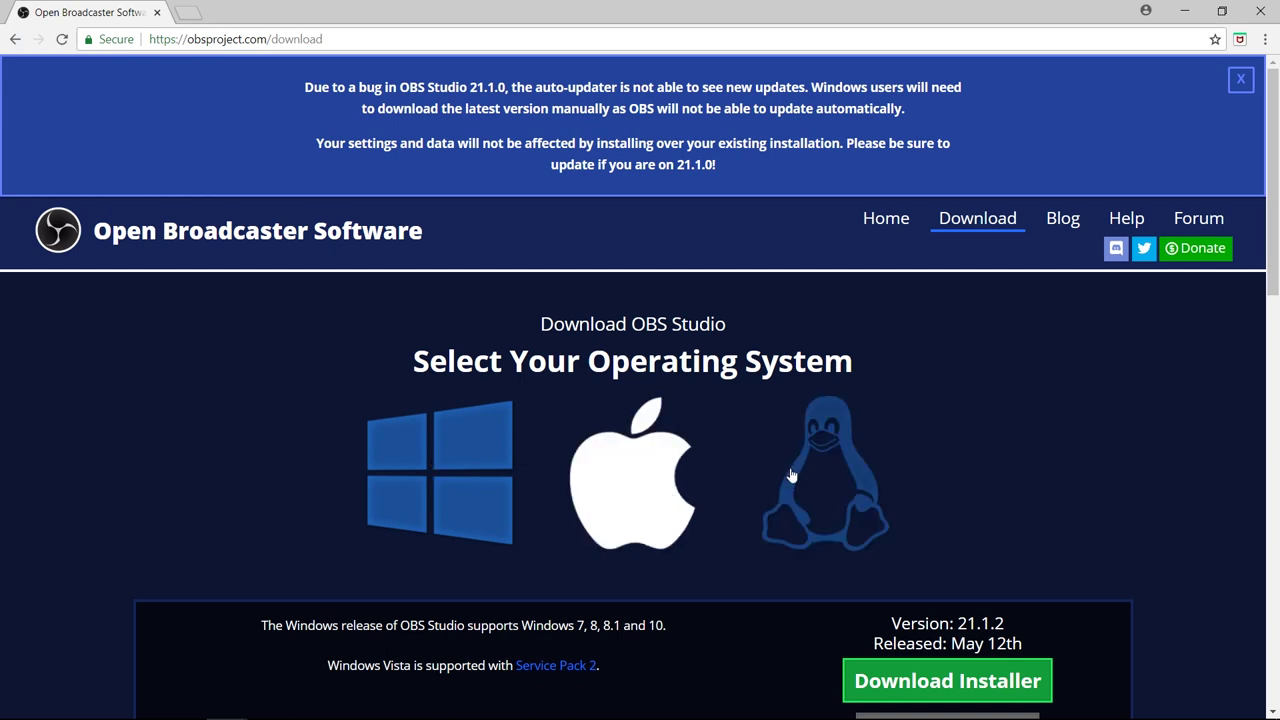
# Step: View the macOS, Linux and Windows release details, then download the Windows OBS installer
pyautogui.click(625, 487)
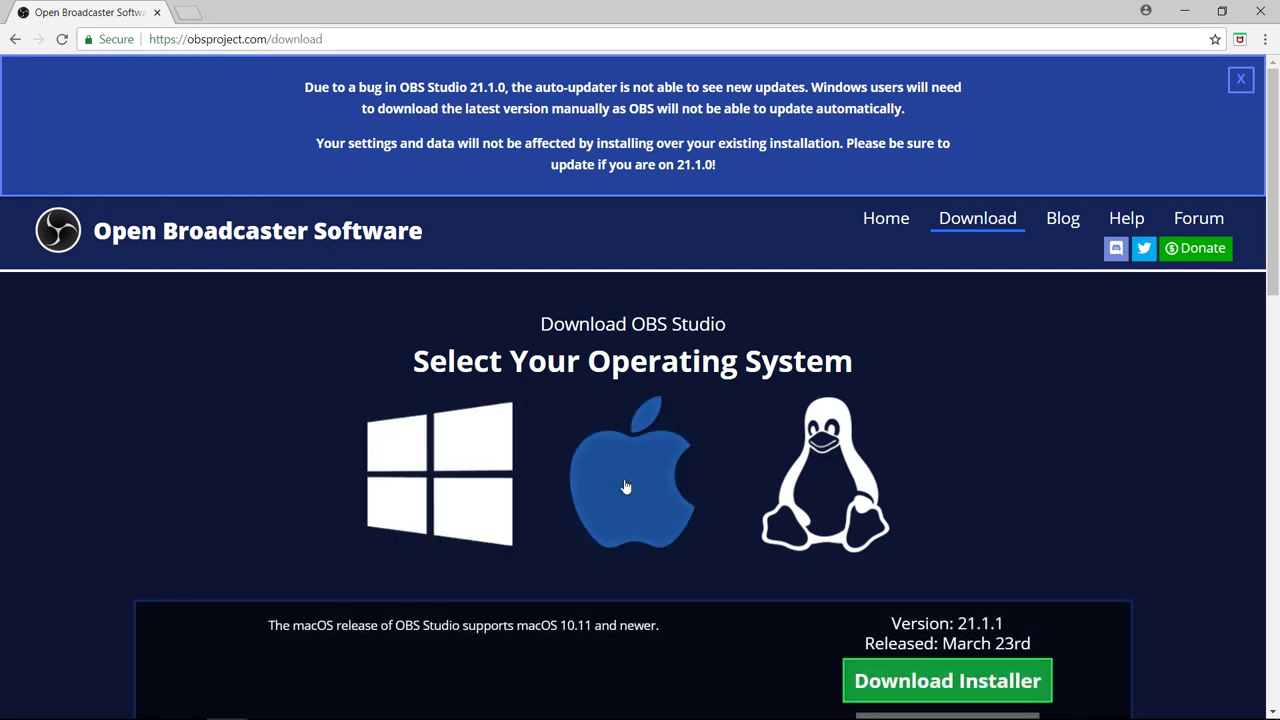
pyautogui.click(805, 490)
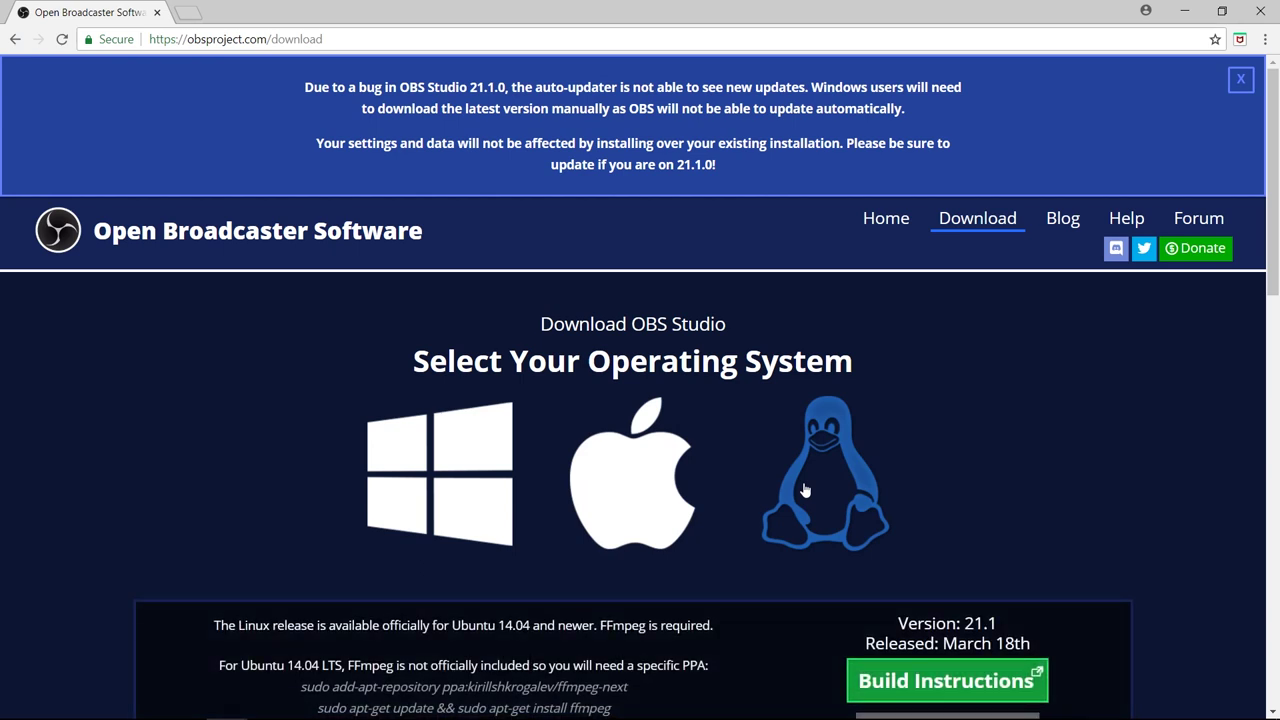
pyautogui.click(480, 468)
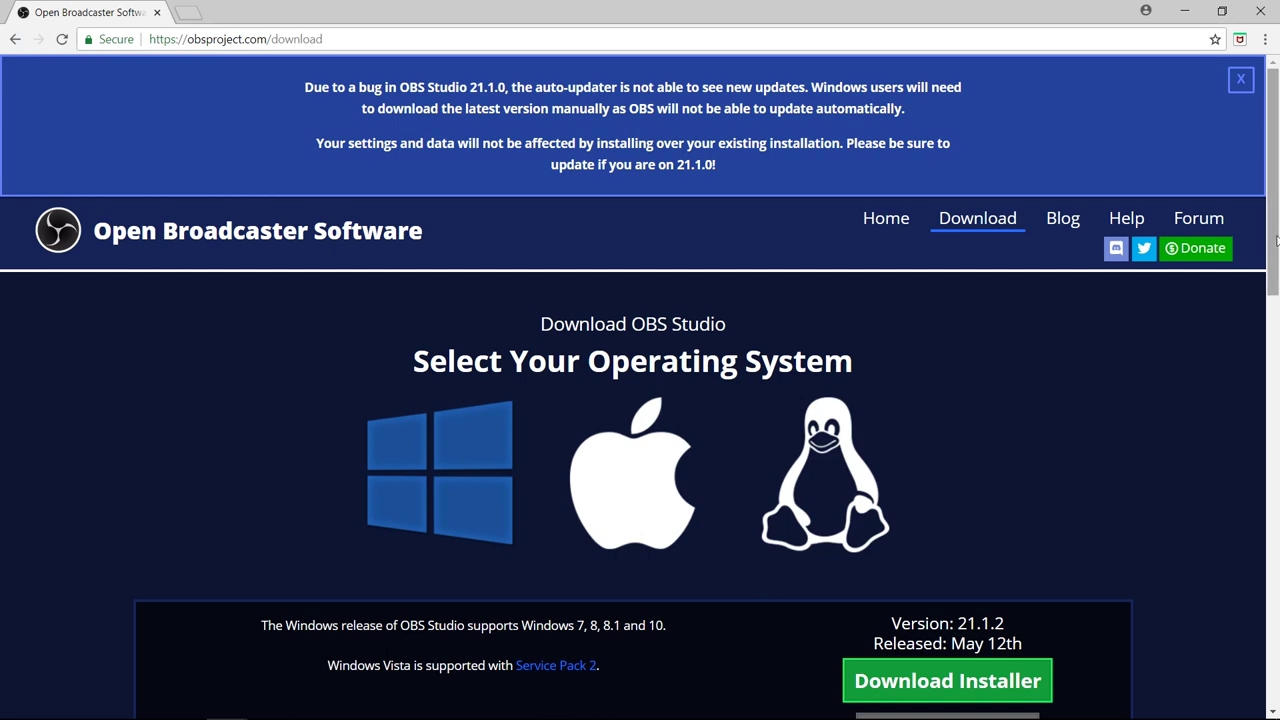
pyautogui.moveTo(1276, 240); pyautogui.dragTo(1274, 292)
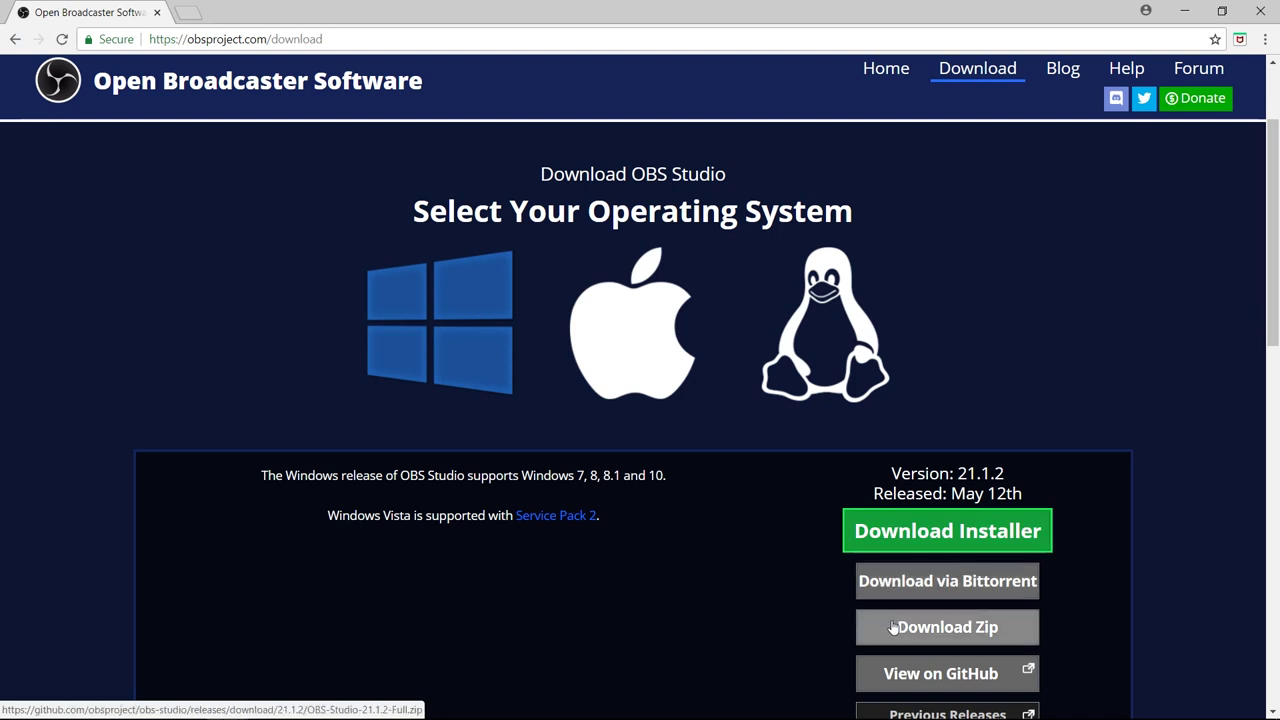
pyautogui.click(896, 530)
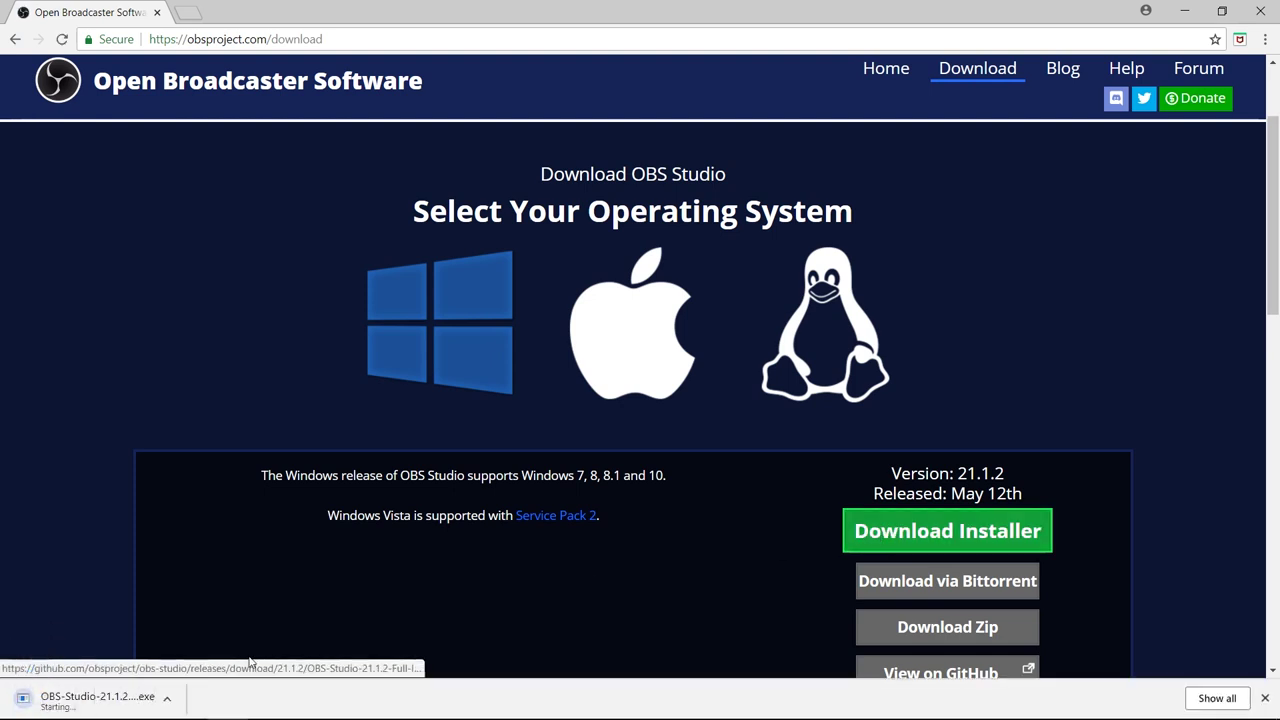
# Step: Pause the OBS installer download from the download bar and close Chrome
pyautogui.rightClick(87, 703)
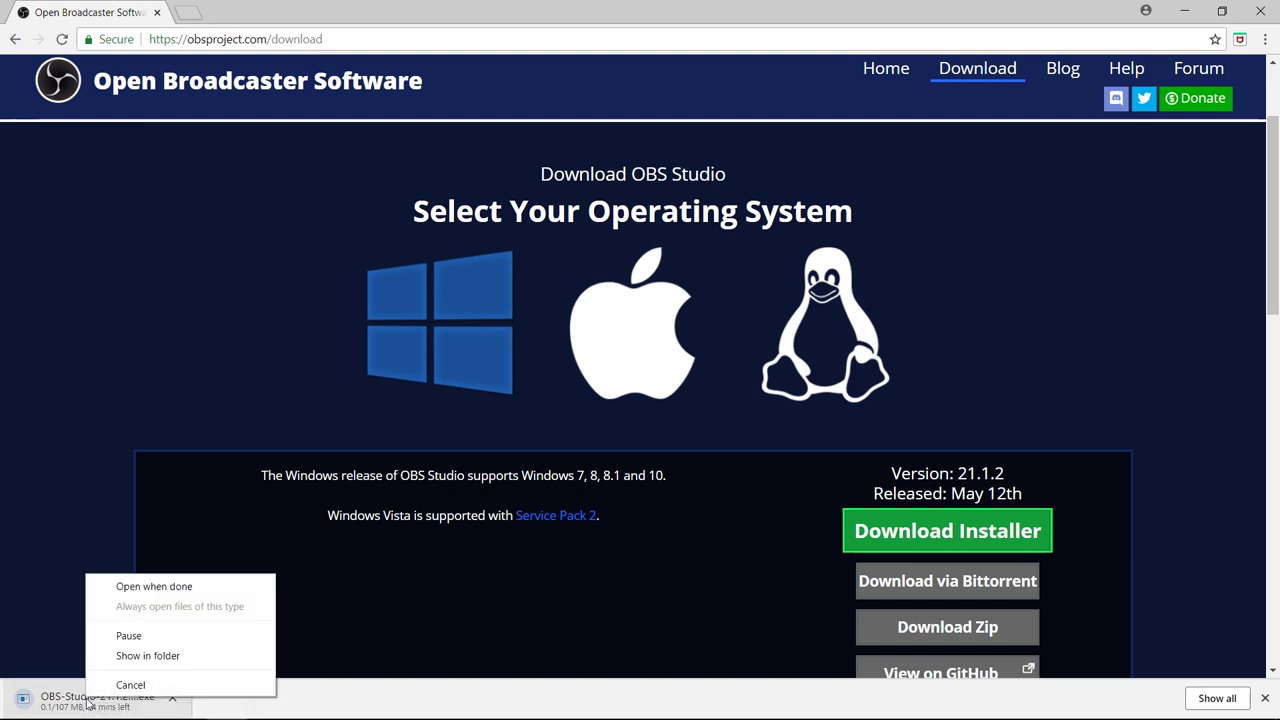
pyautogui.click(128, 635)
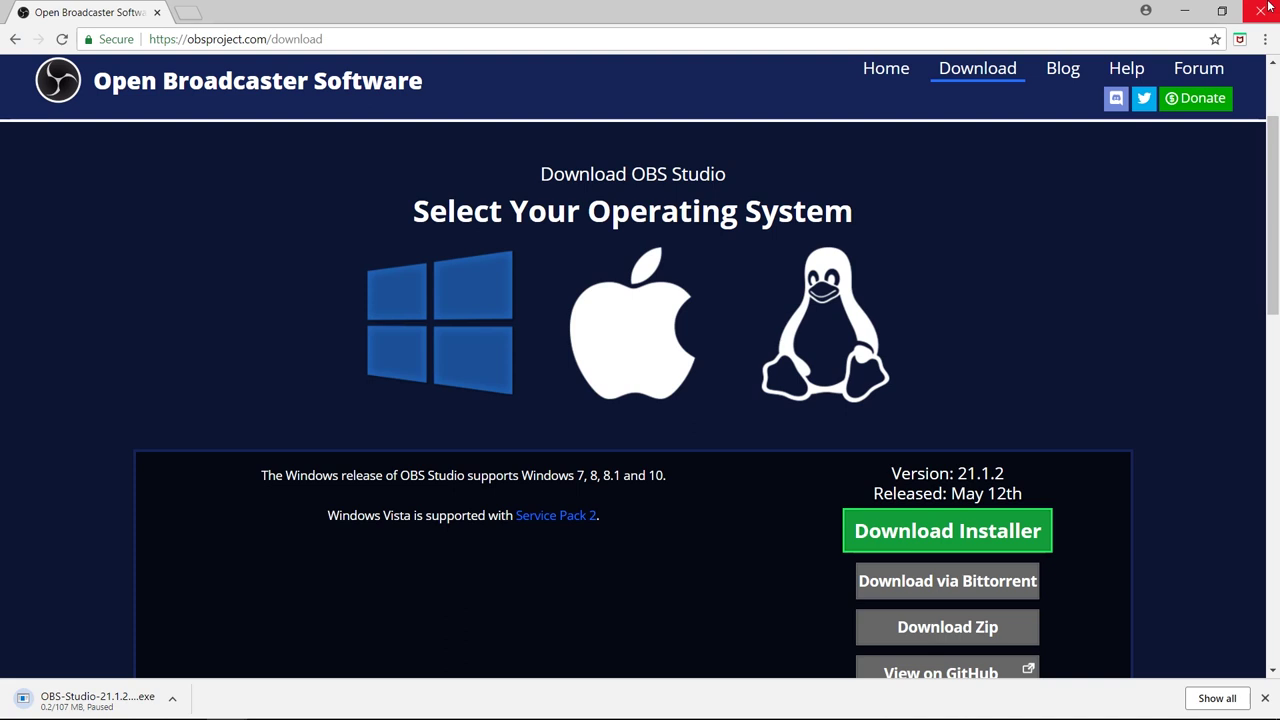
pyautogui.click(1262, 10)
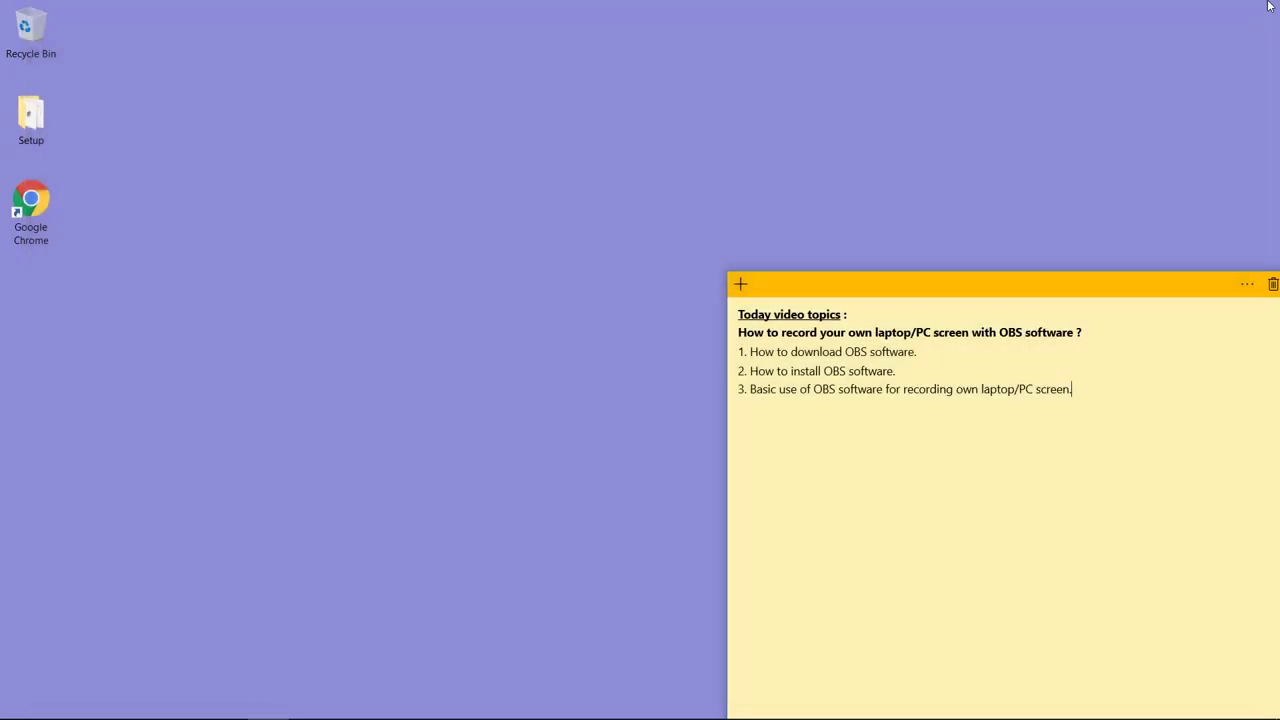
# Step: Run OBS-Studio-21.1.2-Full-Installer.exe from the desktop Setup folder and pass the welcome page
pyautogui.click(490, 193)
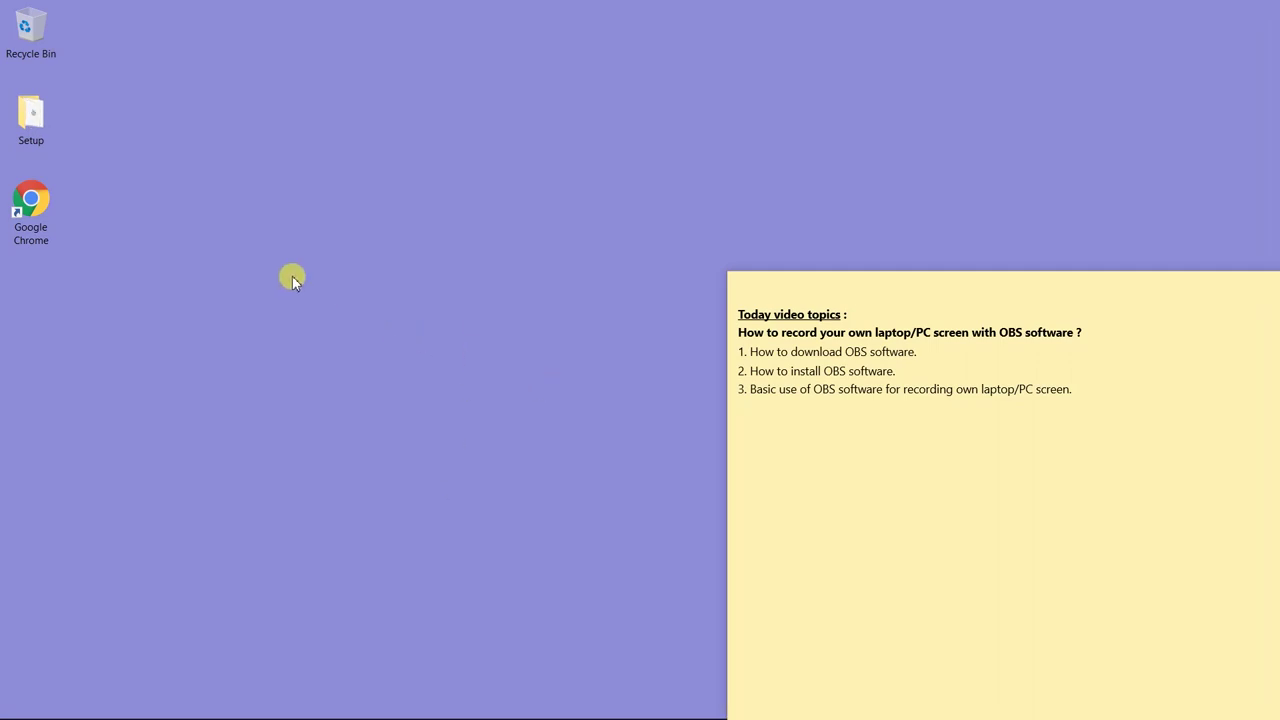
pyautogui.click(38, 118)
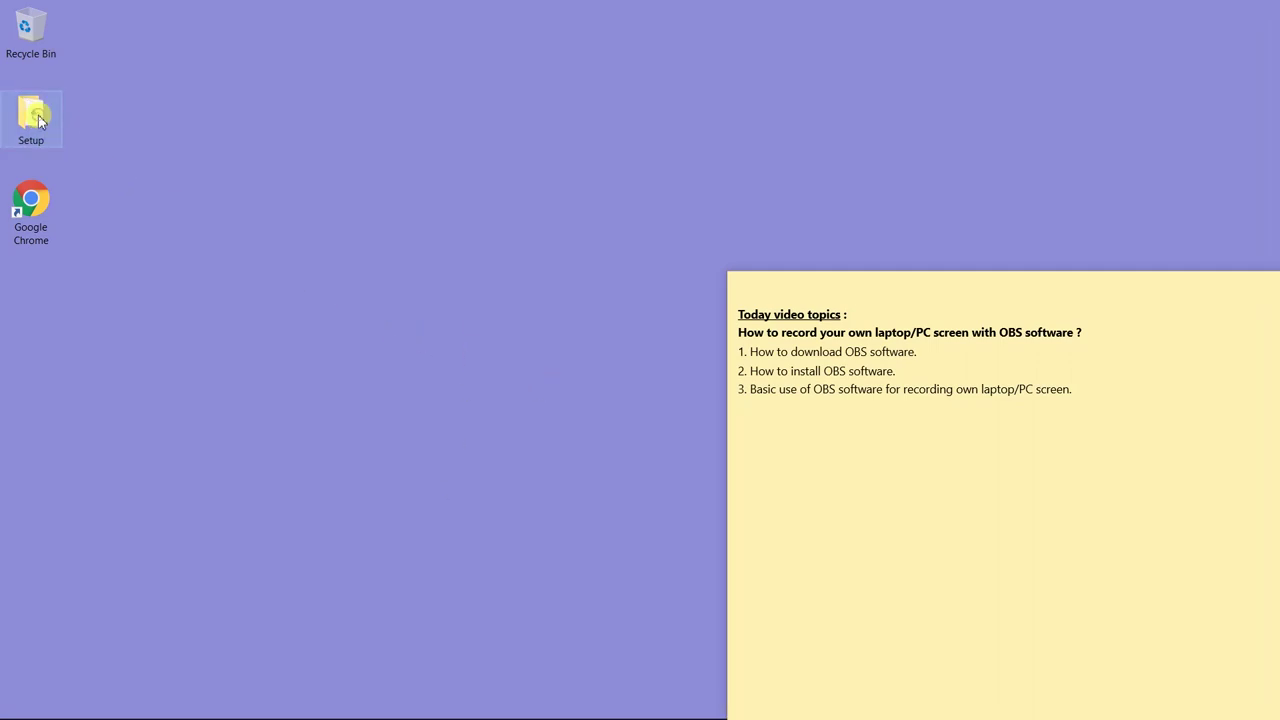
pyautogui.doubleClick(38, 118)
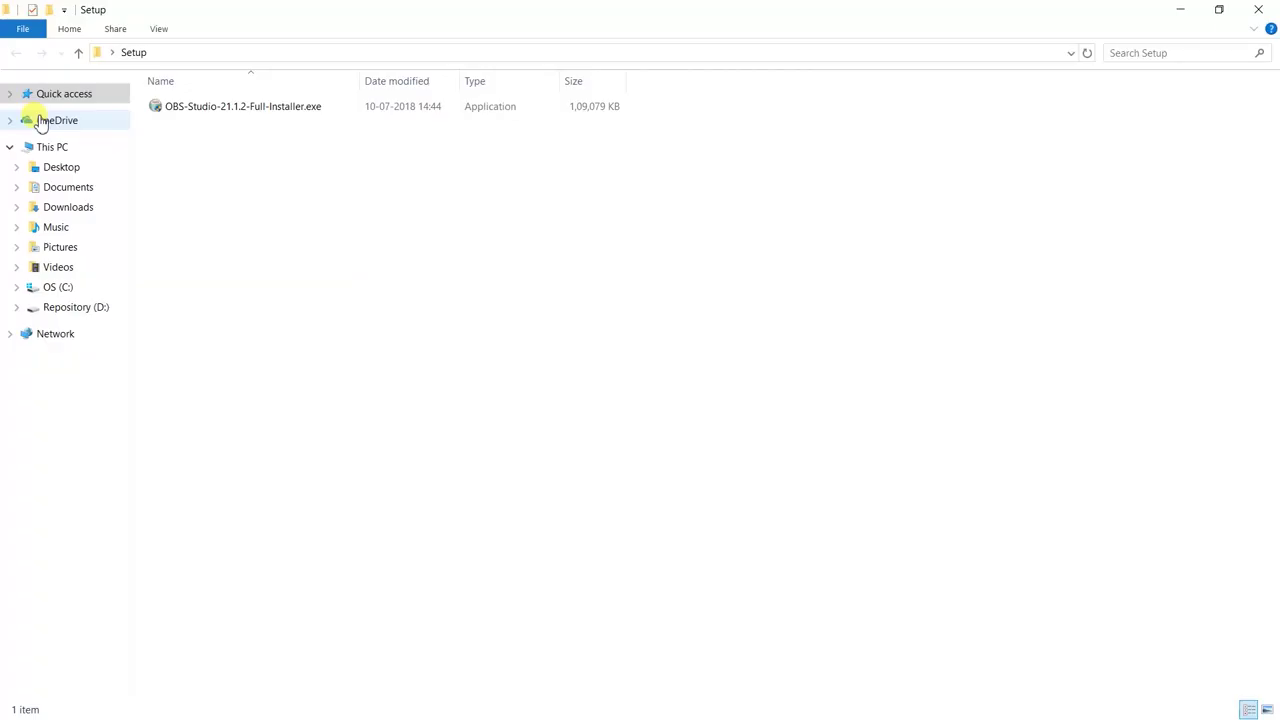
pyautogui.doubleClick(293, 113)
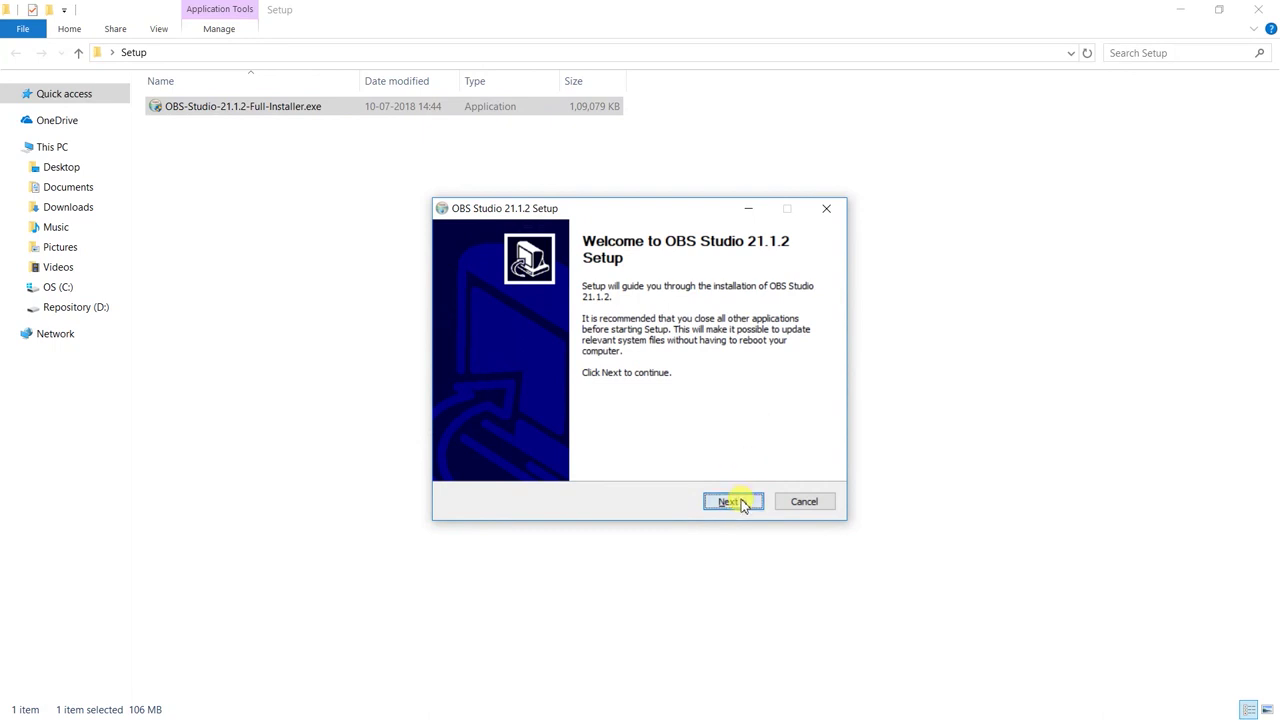
pyautogui.click(733, 502)
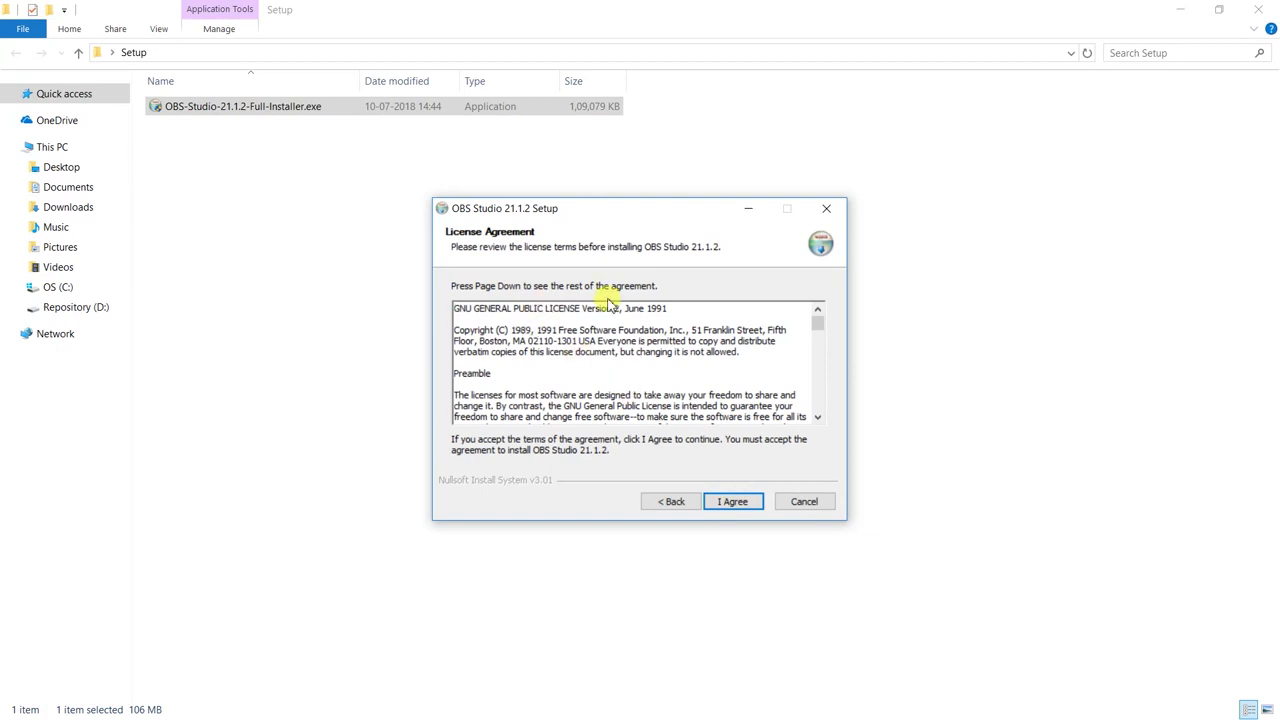
# Step: Accept the license, install with the default folder and components, and finish with OBS launching
pyautogui.moveTo(671, 310); pyautogui.dragTo(556, 289)
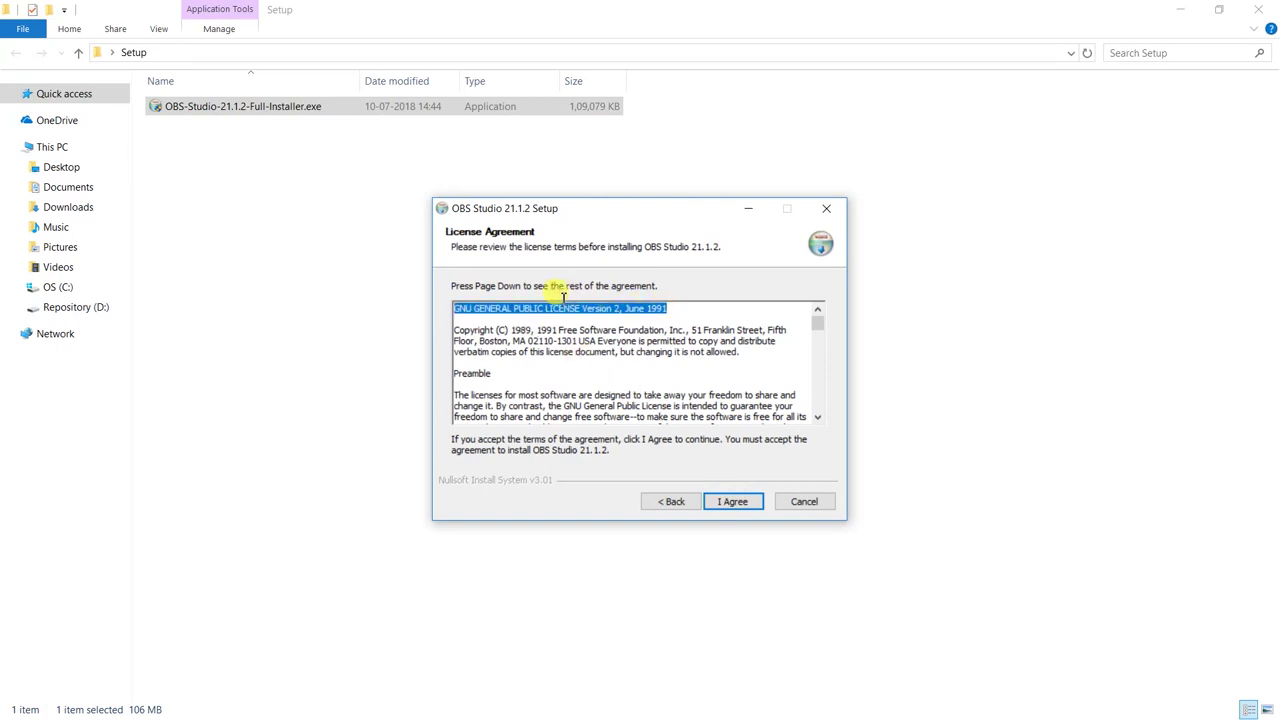
pyautogui.click(729, 503)
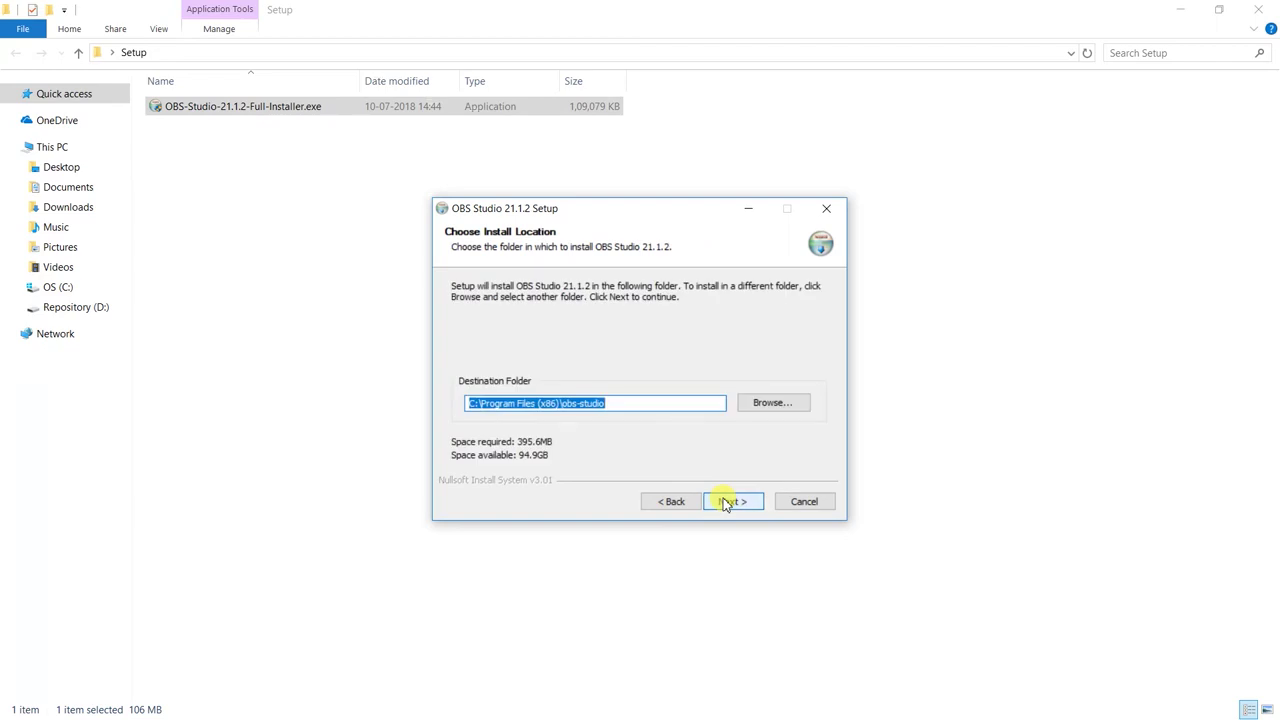
pyautogui.click(727, 504)
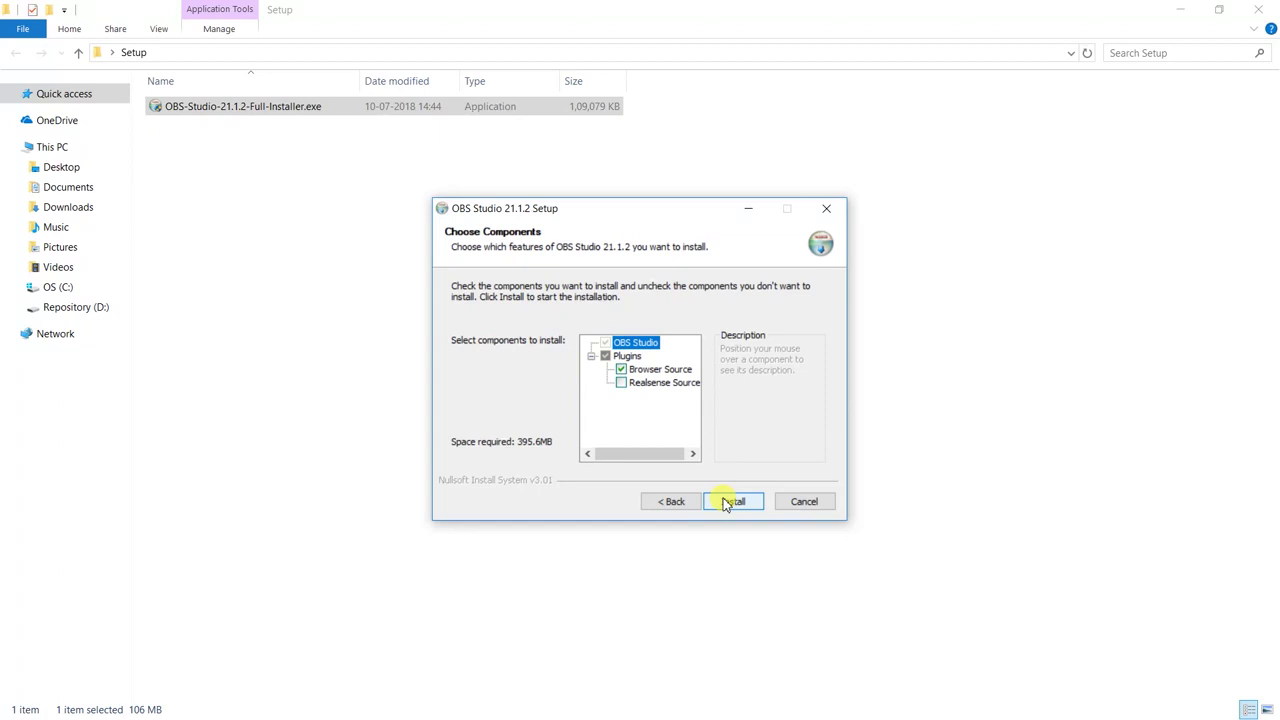
pyautogui.click(733, 501)
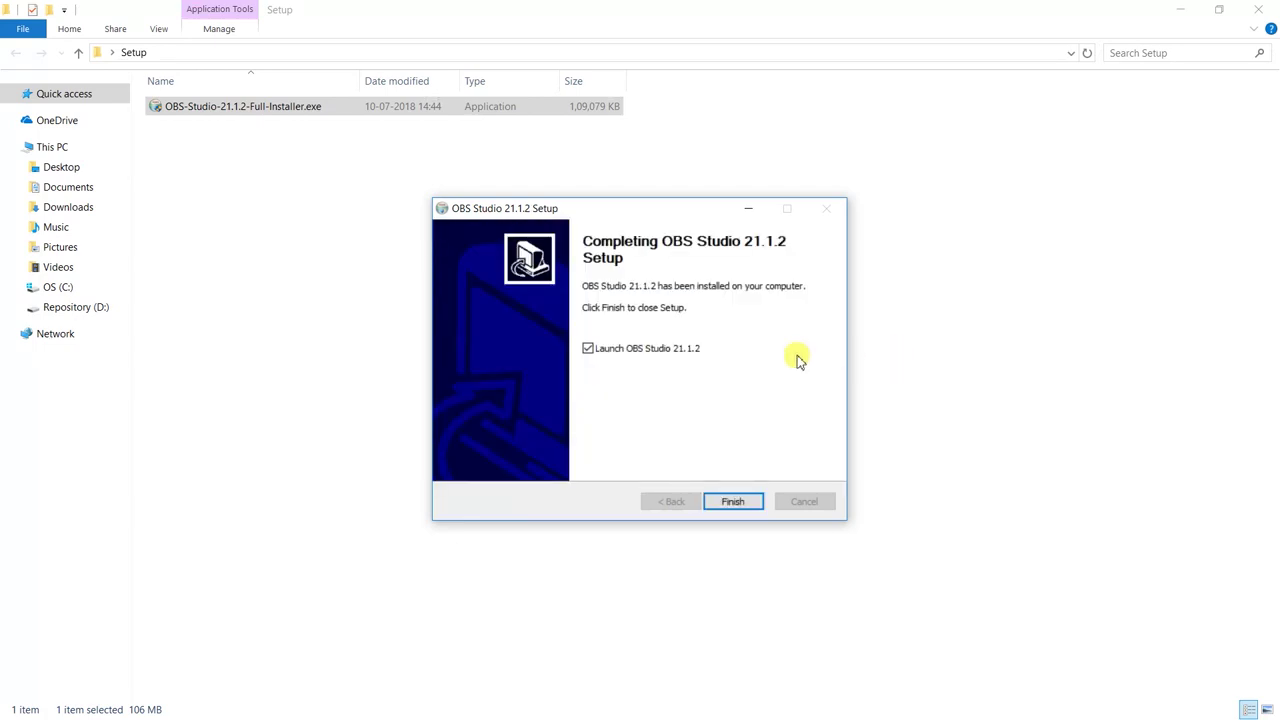
pyautogui.click(740, 502)
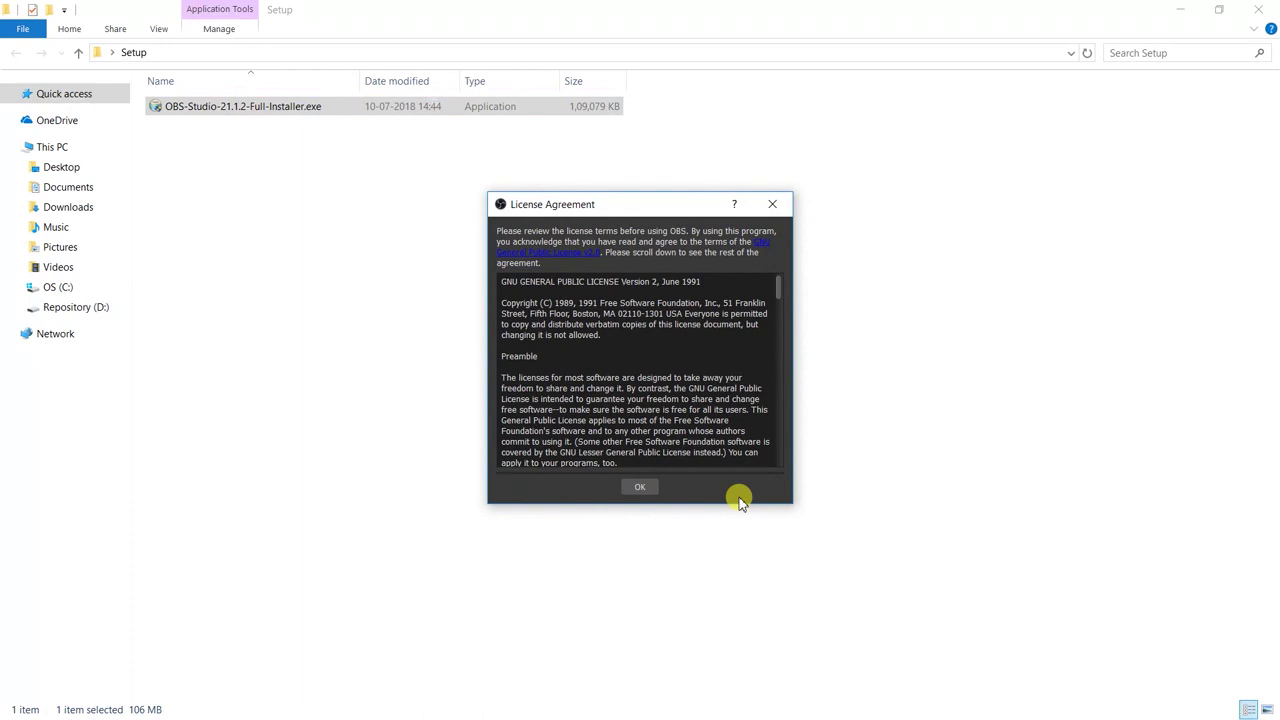
# Step: Accept the OBS license and apply auto-configured recording-only settings at 1080p, 60 fps
pyautogui.click(641, 488)
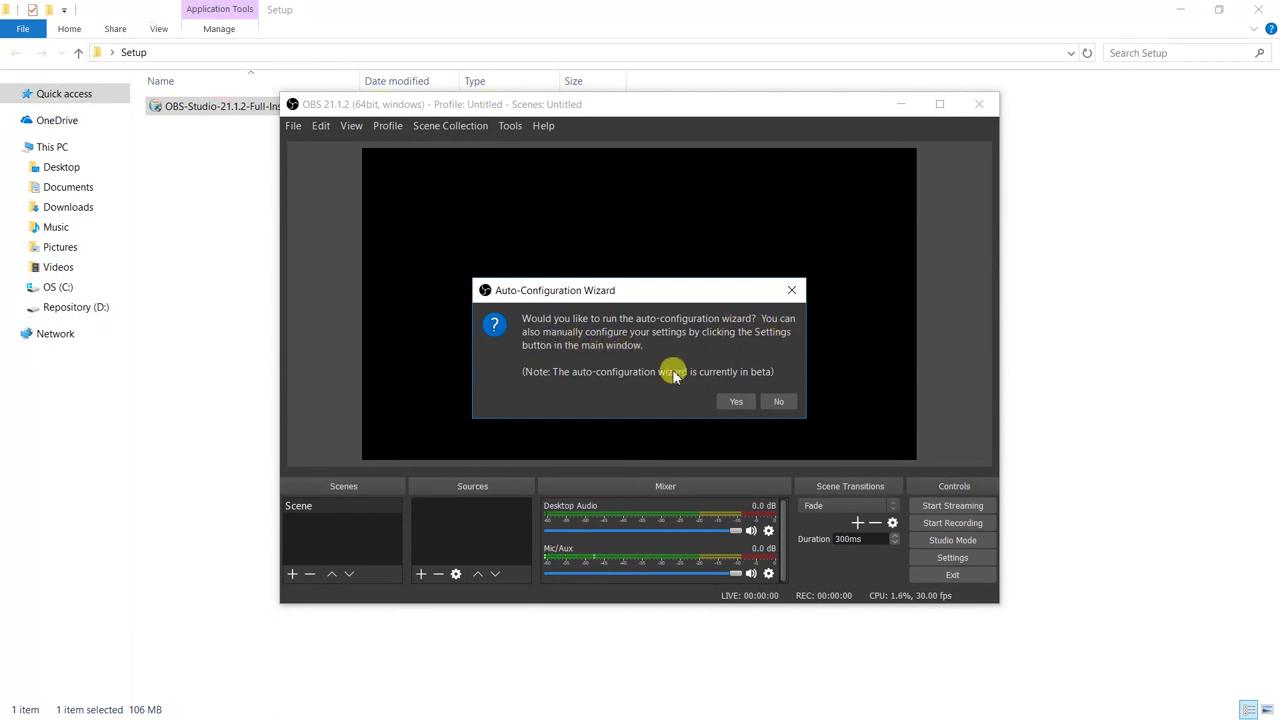
pyautogui.click(735, 402)
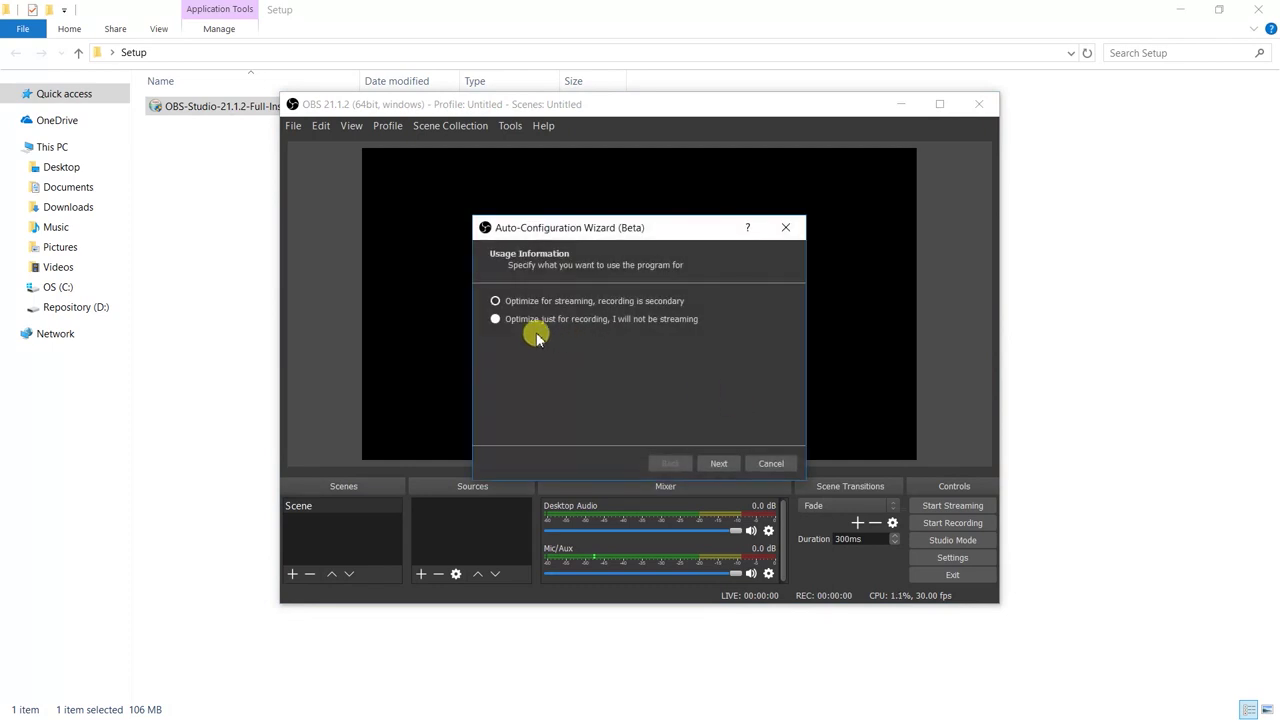
pyautogui.click(495, 319)
pyautogui.click(718, 465)
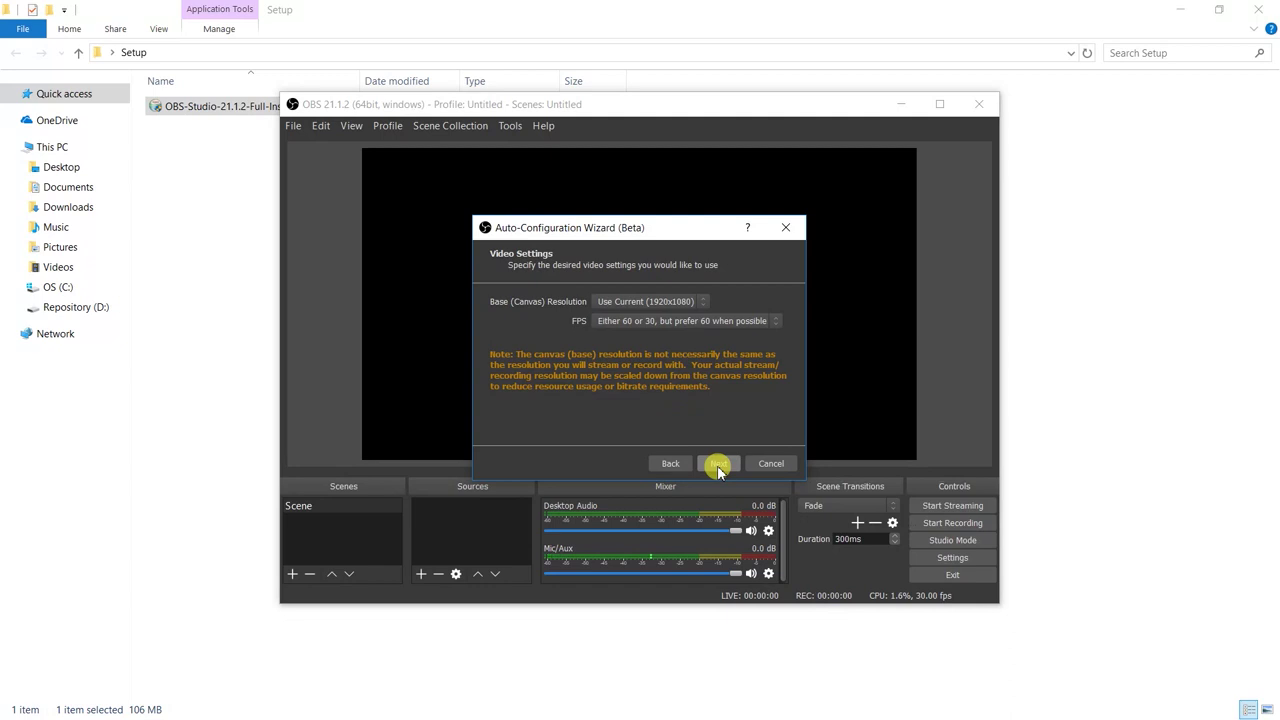
pyautogui.click(717, 465)
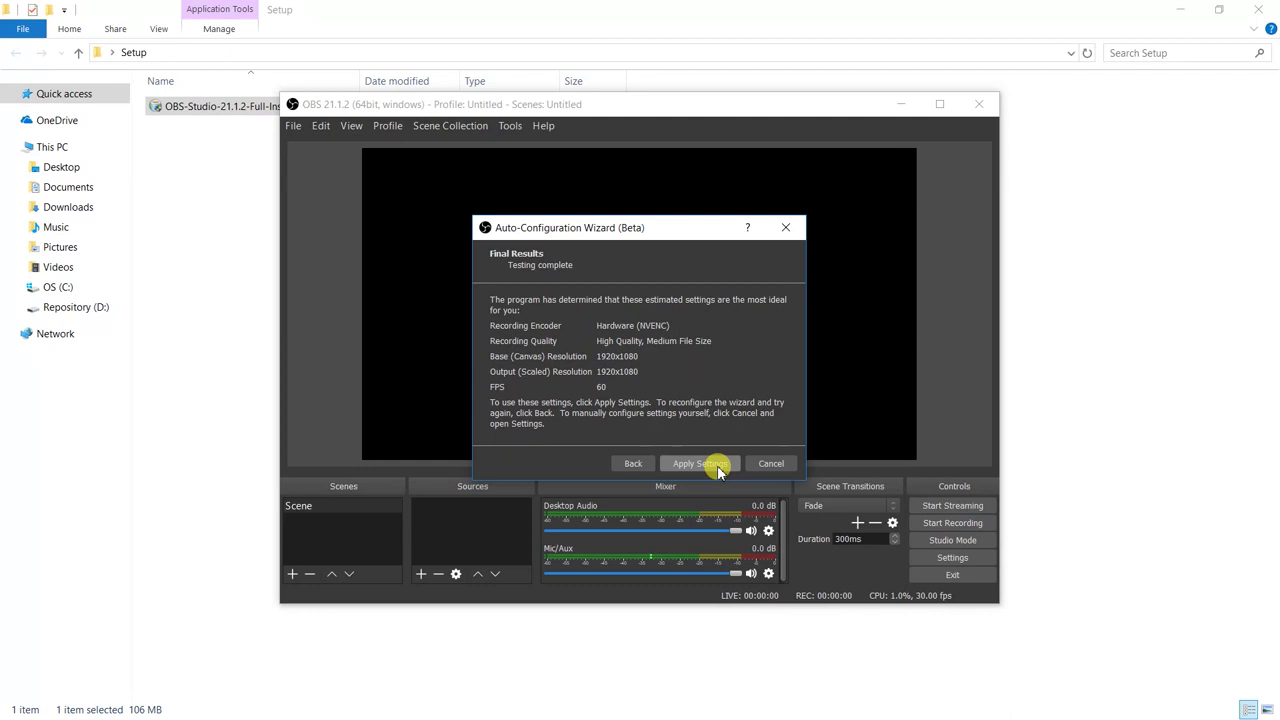
pyautogui.click(717, 465)
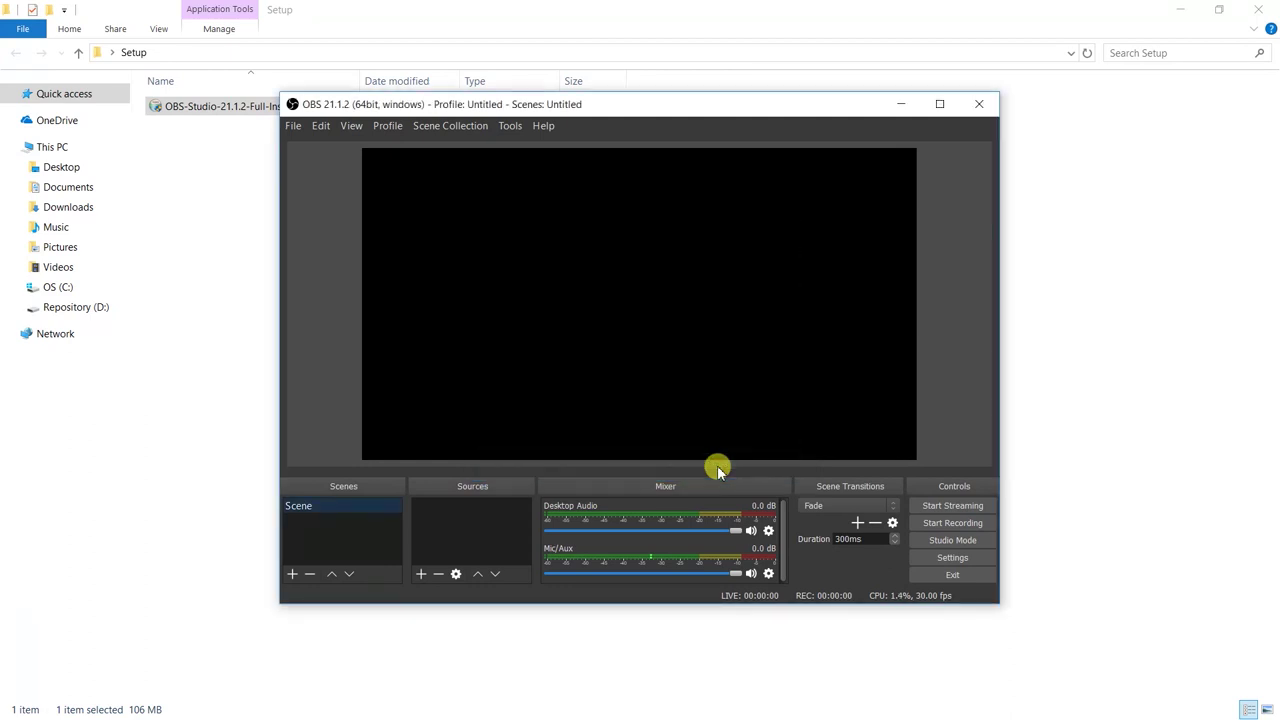
pyautogui.click(939, 104)
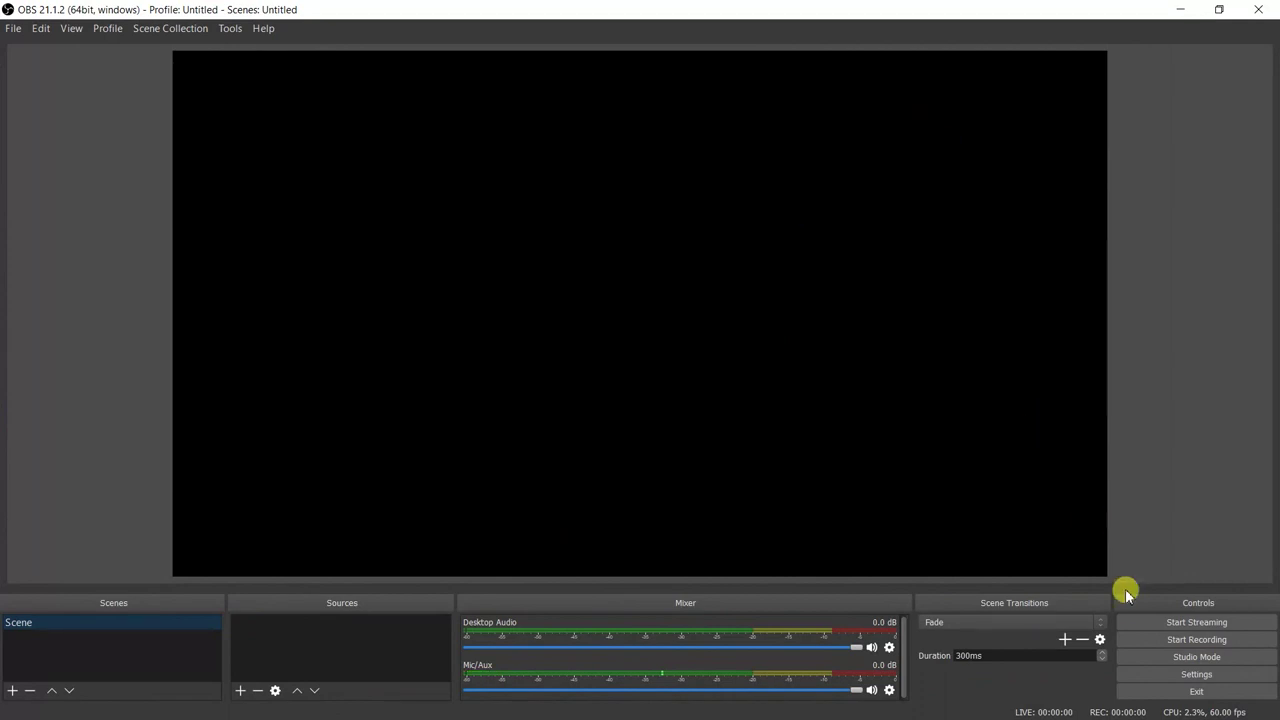
# Step: In the Output settings, set the recording format to mp4 and apply it
pyautogui.click(1157, 672)
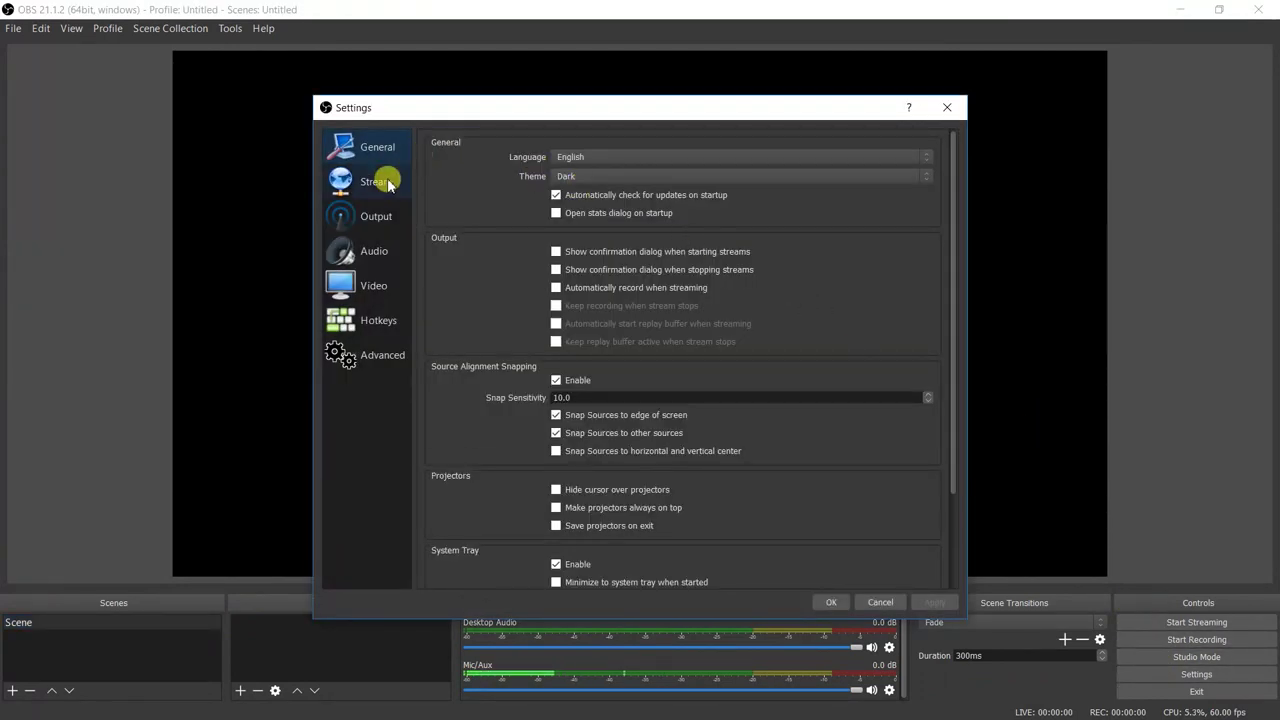
pyautogui.click(371, 251)
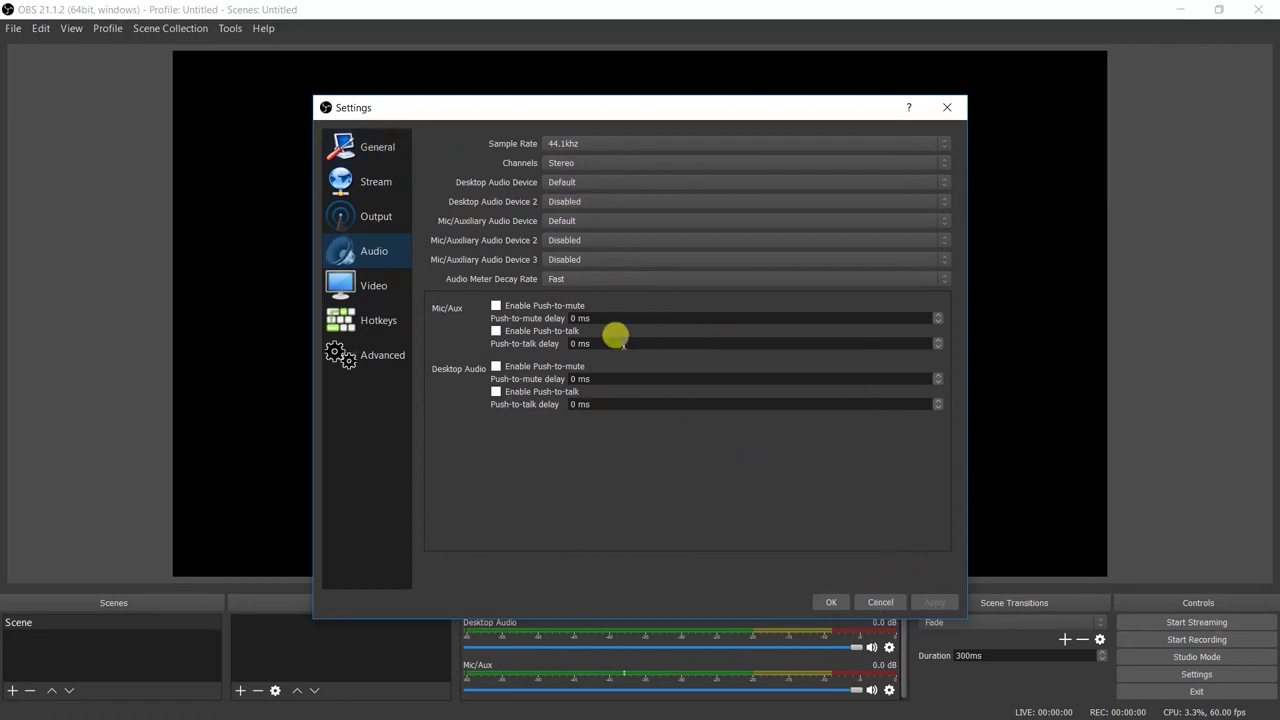
pyautogui.click(378, 148)
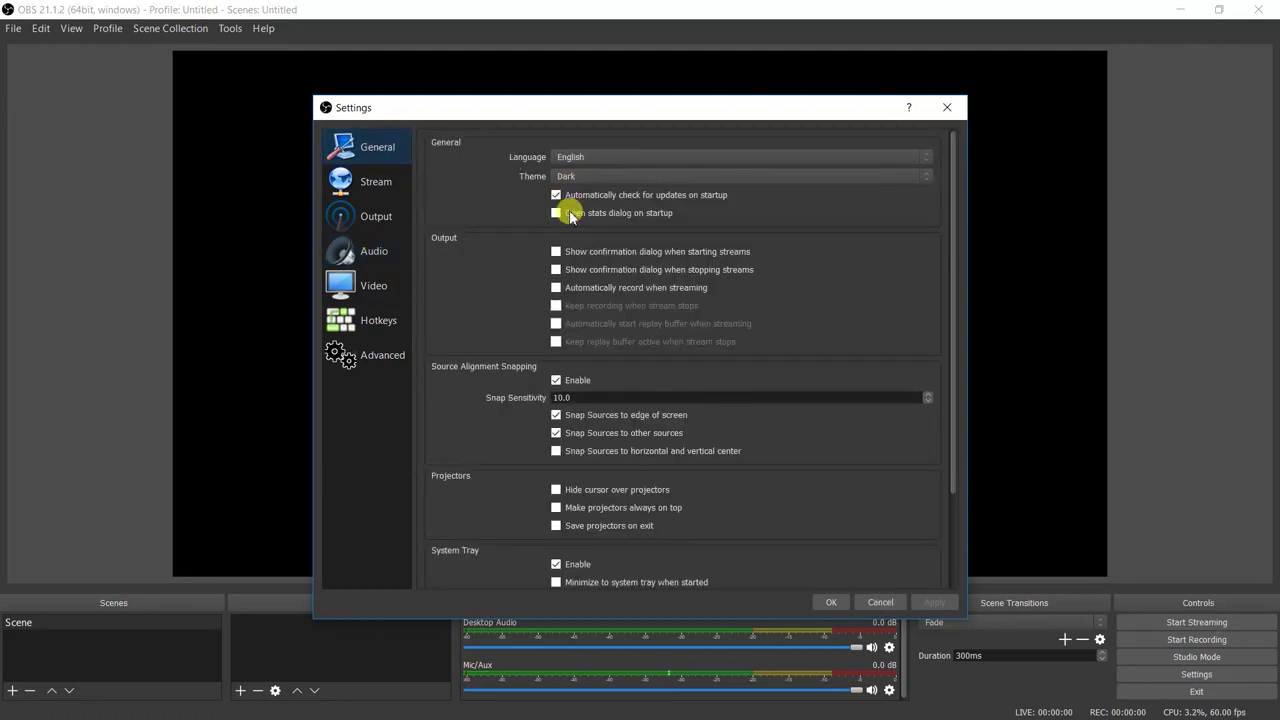
pyautogui.click(350, 180)
pyautogui.click(353, 214)
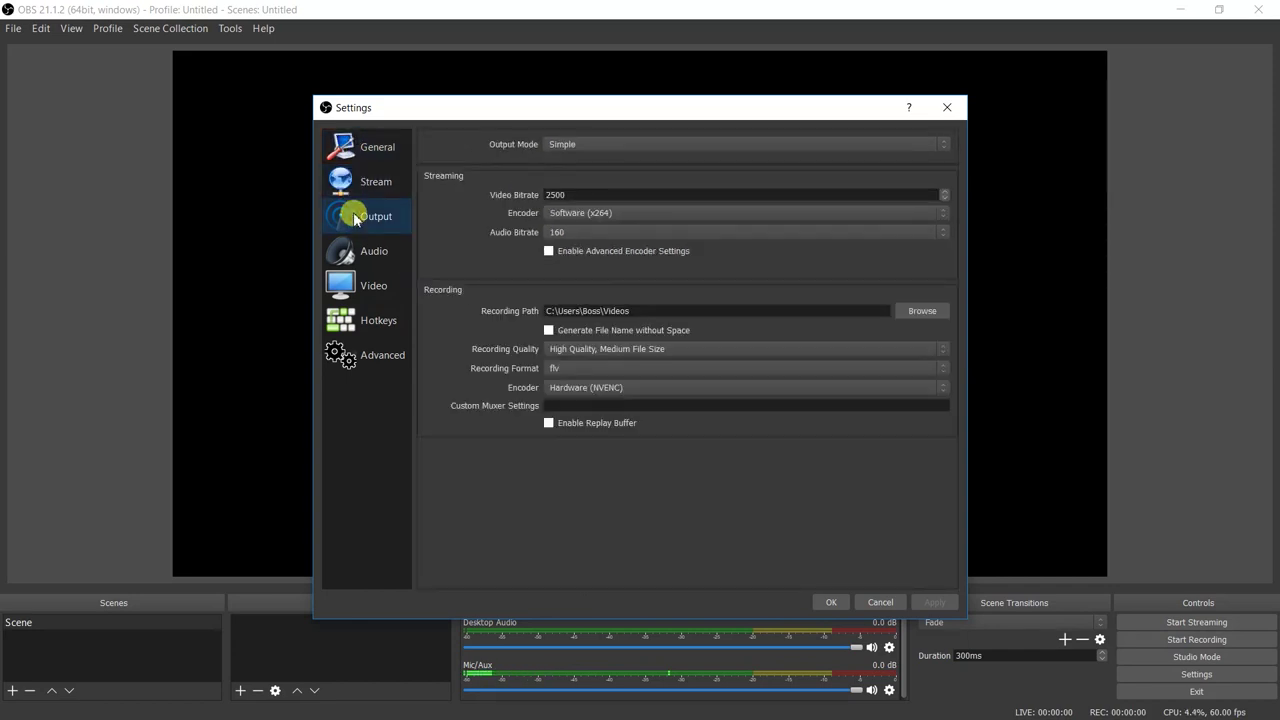
pyautogui.click(617, 368)
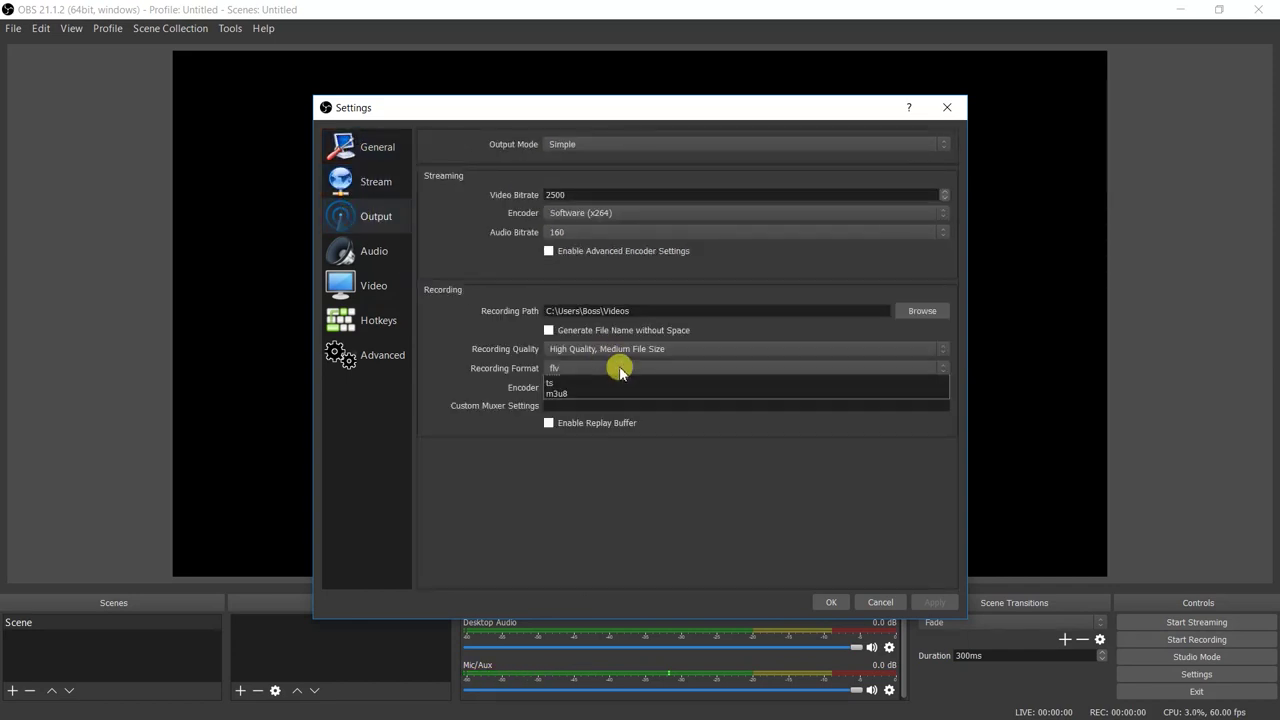
pyautogui.click(594, 392)
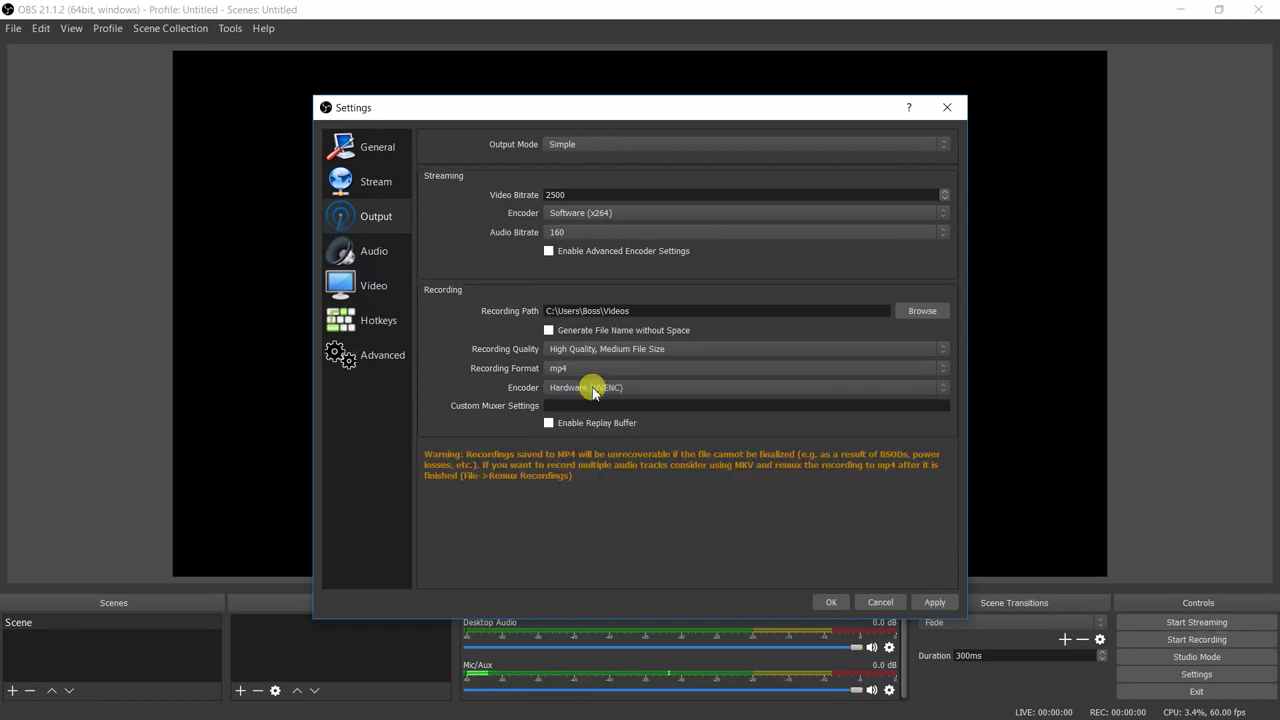
pyautogui.click(930, 602)
# Step: Assign Home to Start Recording and End to Stop Recording, then save and close settings
pyautogui.click(379, 329)
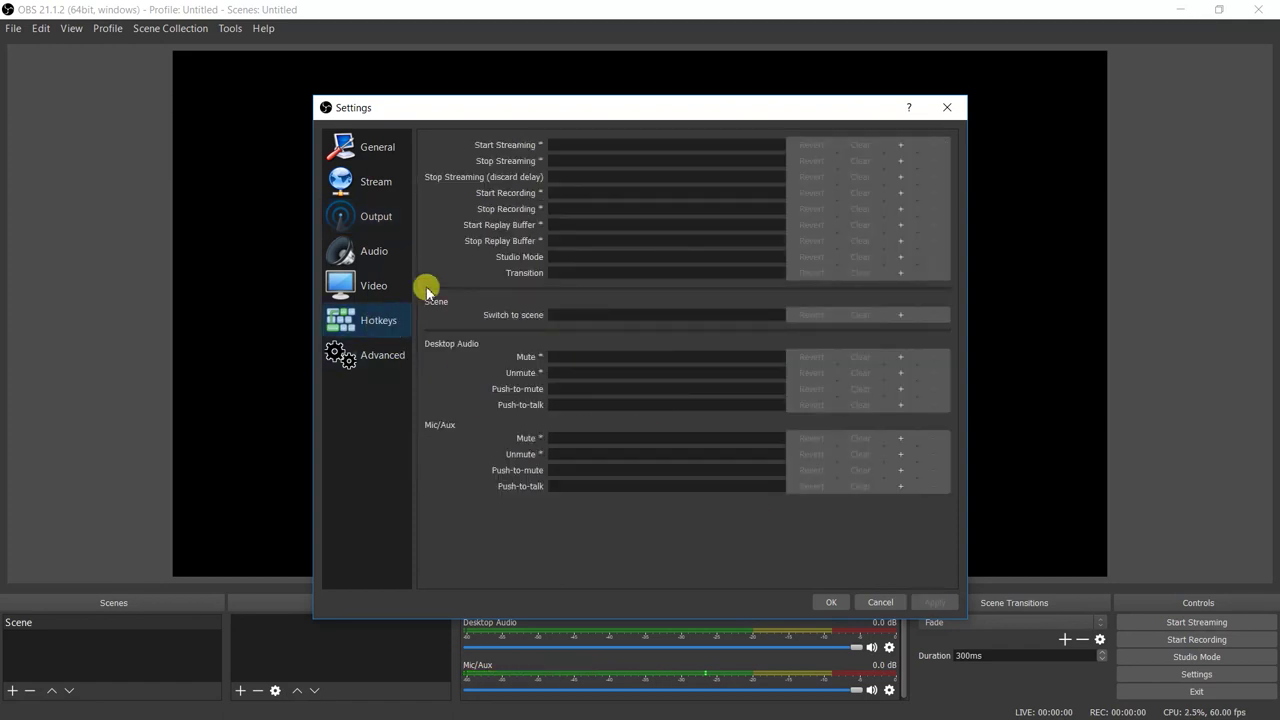
pyautogui.click(607, 193)
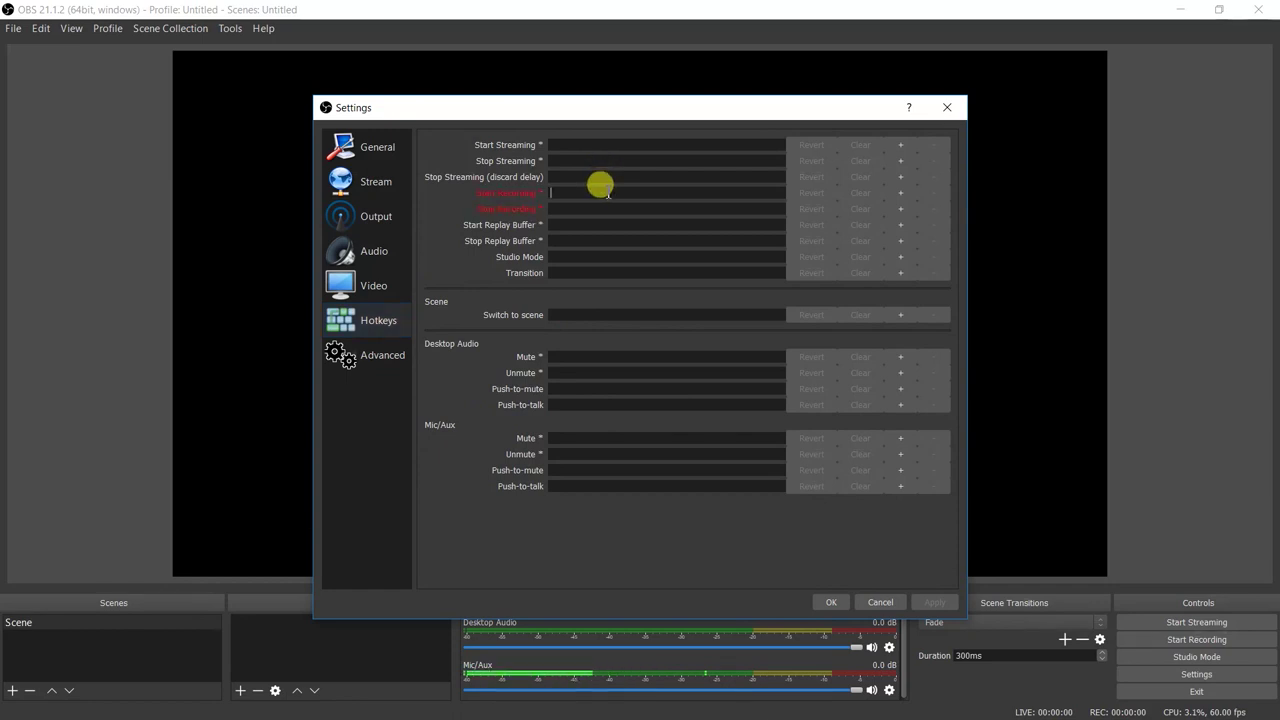
pyautogui.press('Home')
pyautogui.click(597, 209)
pyautogui.press('End')
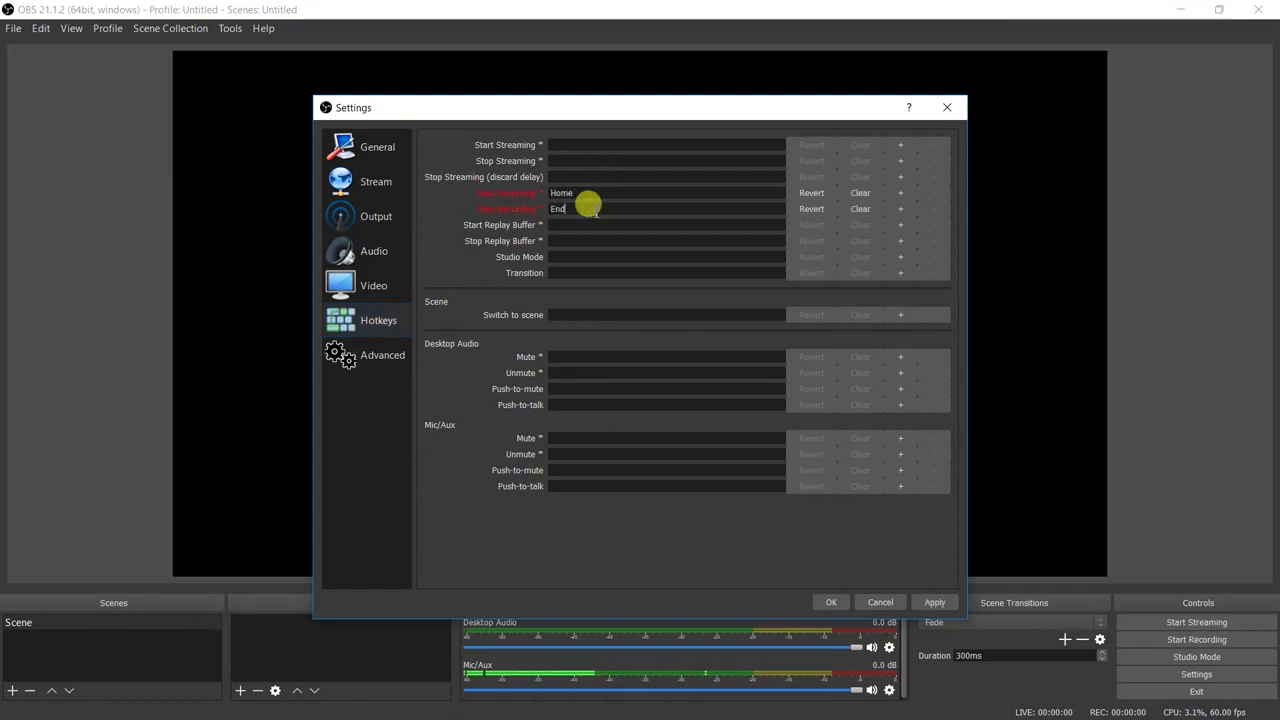
pyautogui.click(935, 604)
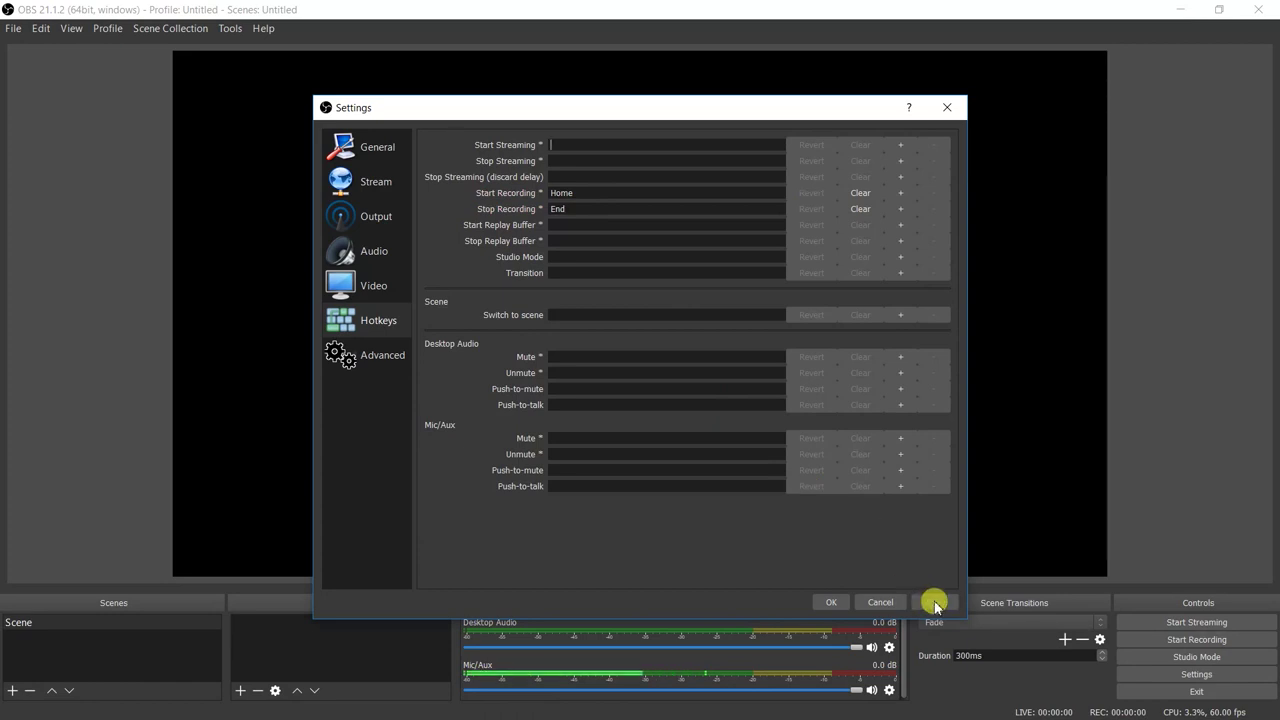
pyautogui.click(840, 603)
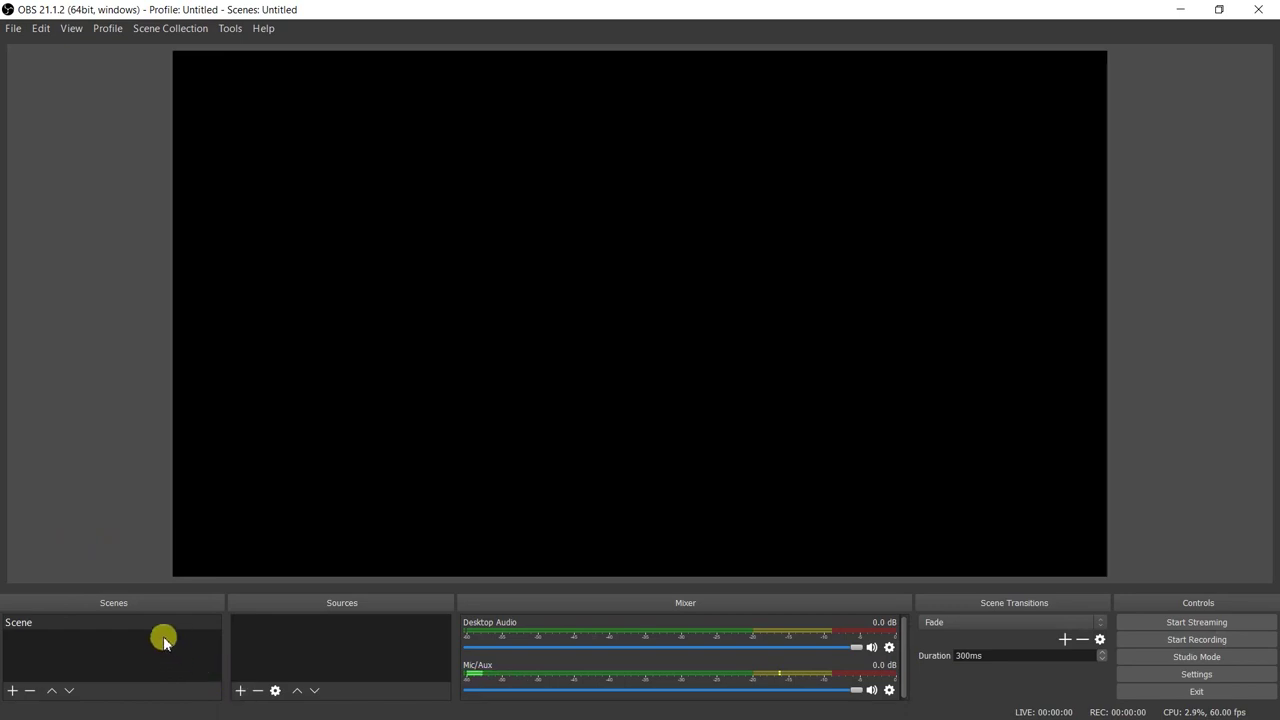
# Step: Close OBS Studio and File Explorer, then relaunch OBS from its desktop shortcut
pyautogui.click(1265, 18)
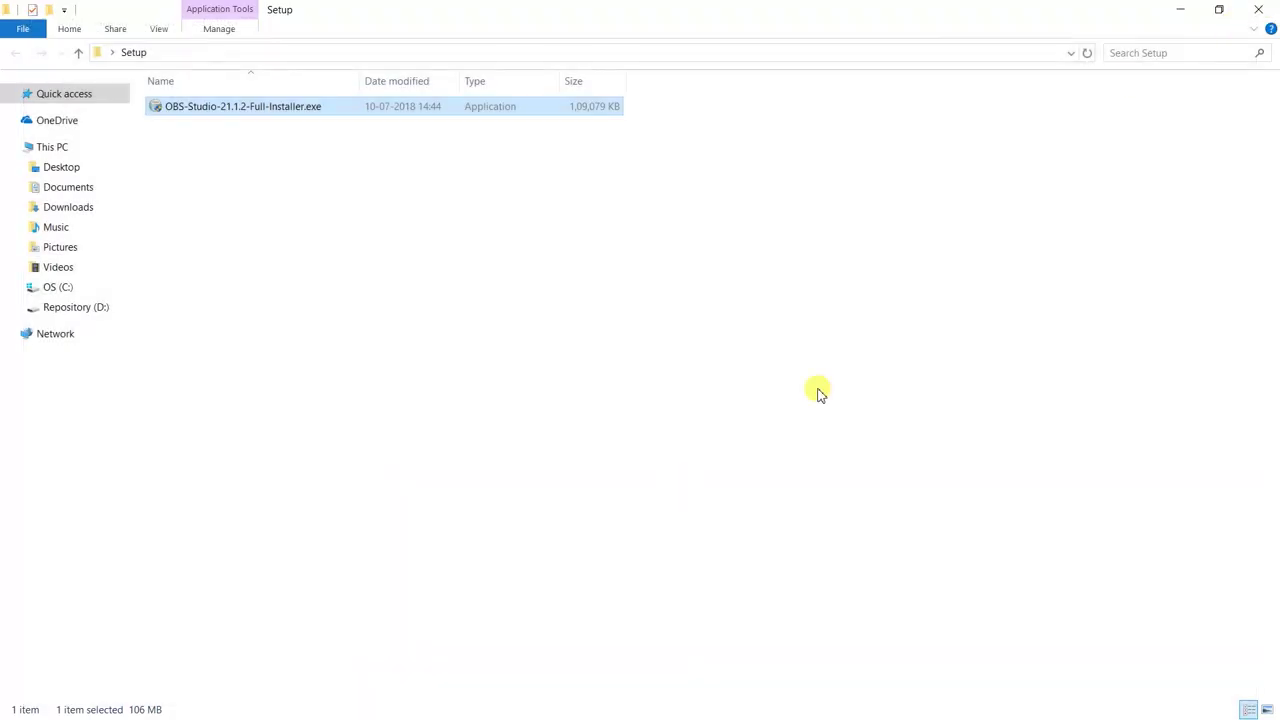
pyautogui.click(1258, 9)
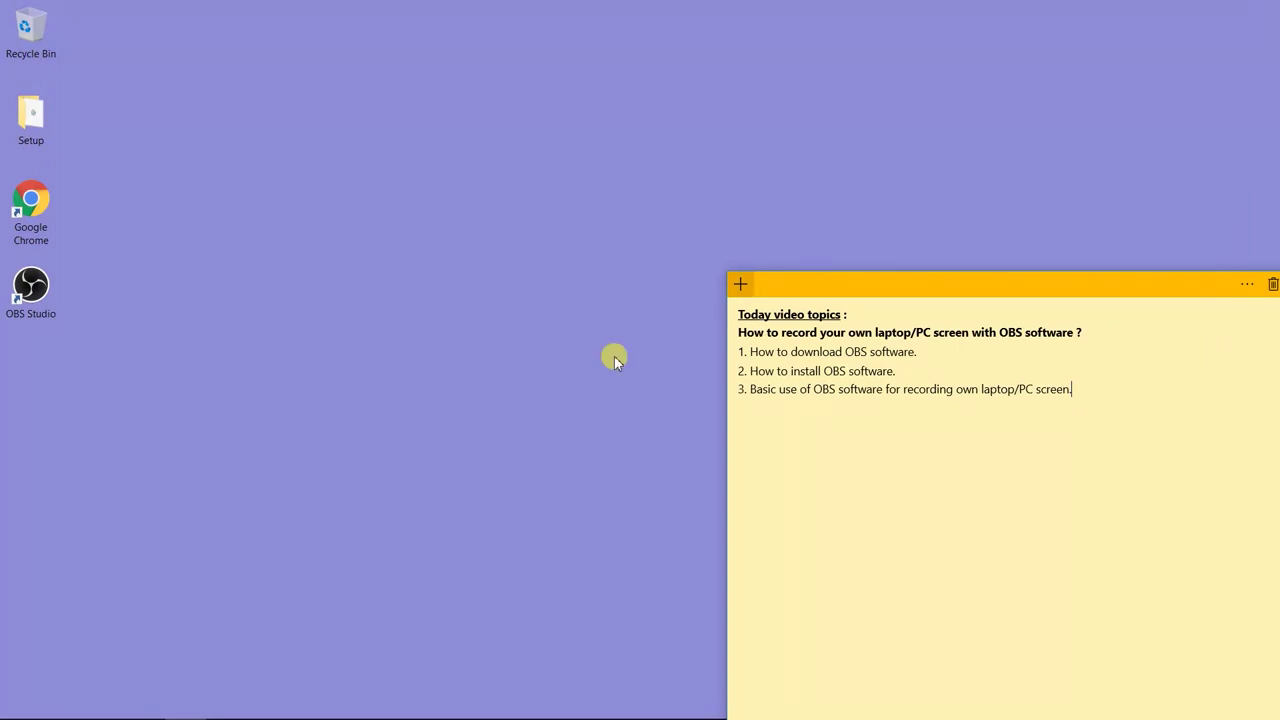
pyautogui.click(520, 407)
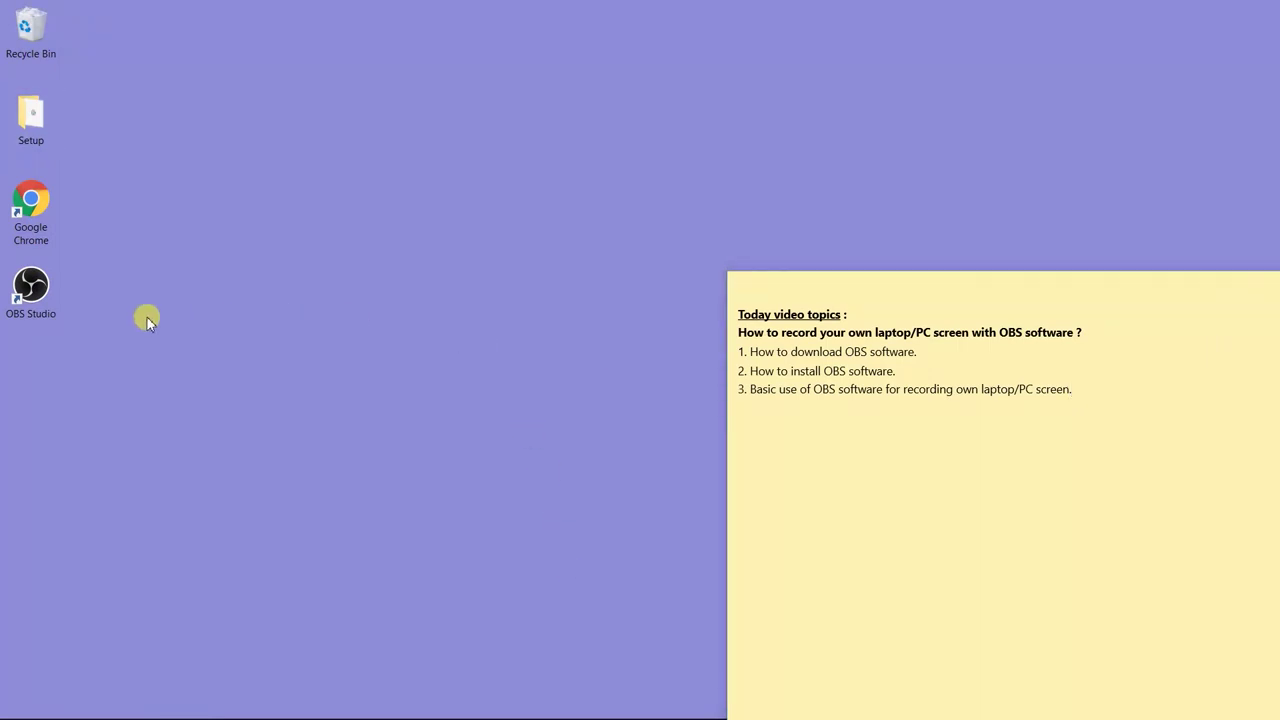
pyautogui.click(33, 290)
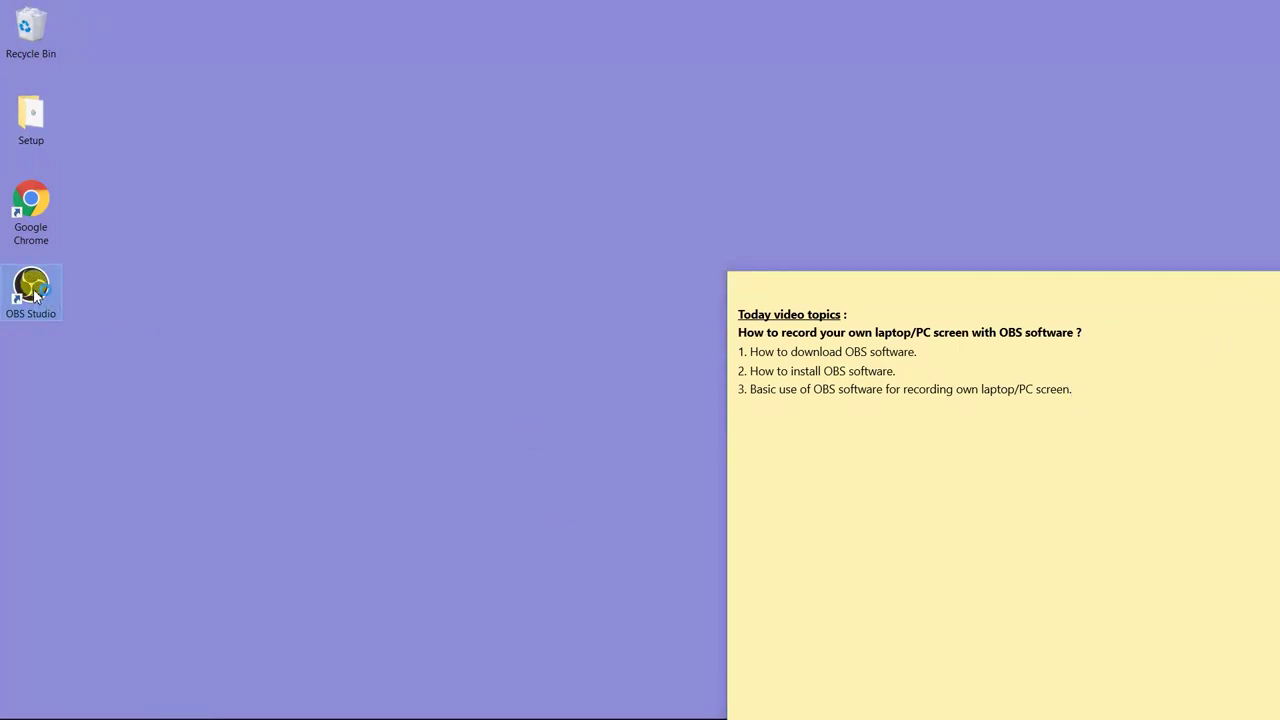
pyautogui.doubleClick(33, 290)
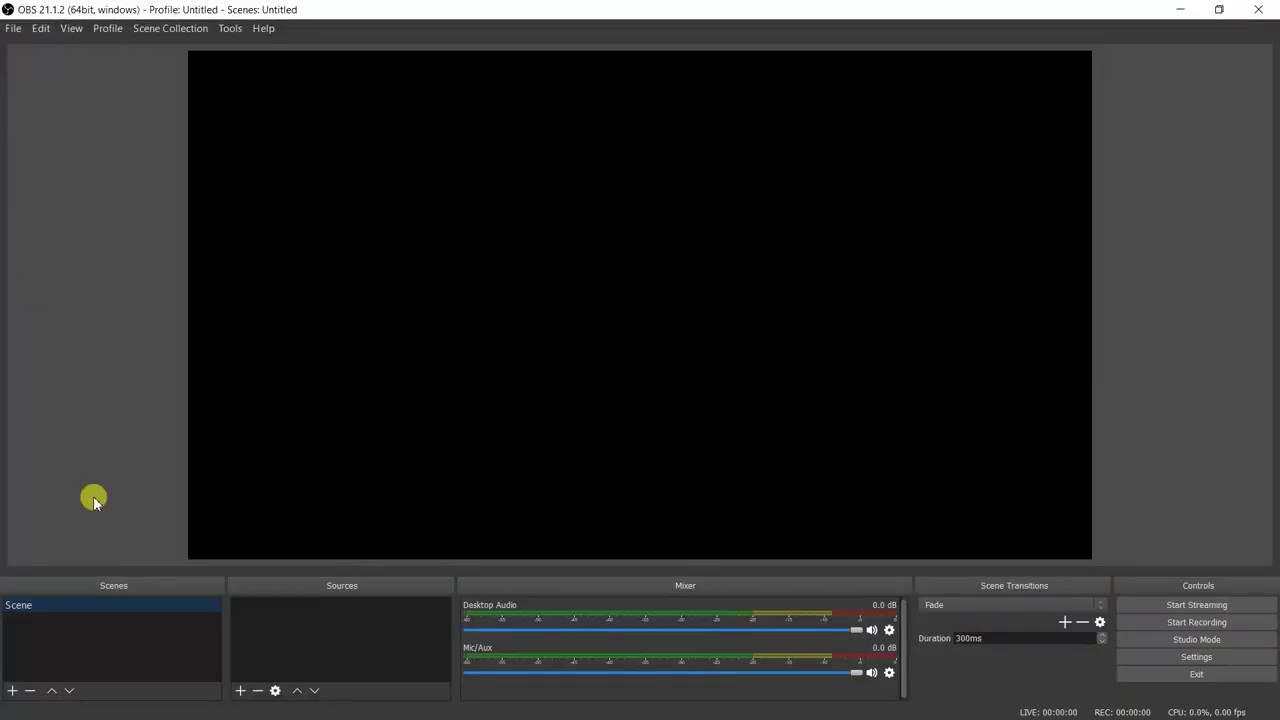
# Step: Create a new scene named 'Main Scene'
pyautogui.click(12, 691)
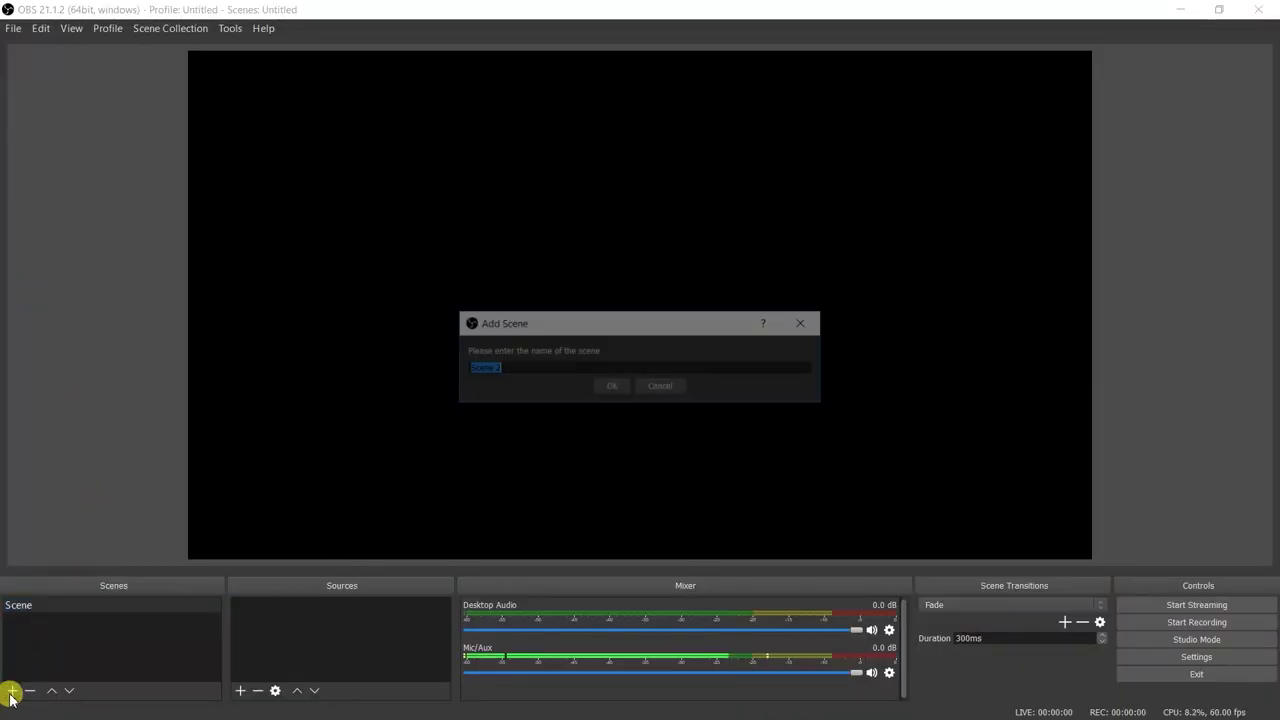
pyautogui.write('Ma')
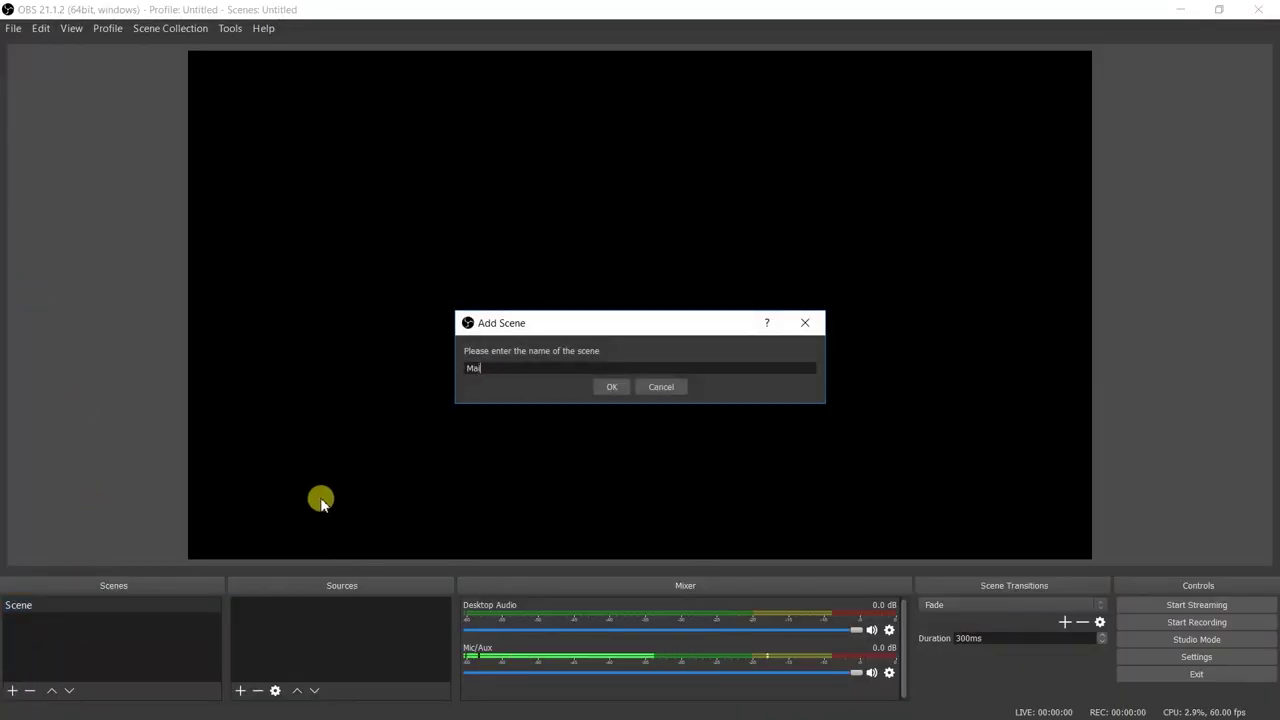
pyautogui.write('in S')
pyautogui.write('cene')
pyautogui.click(623, 389)
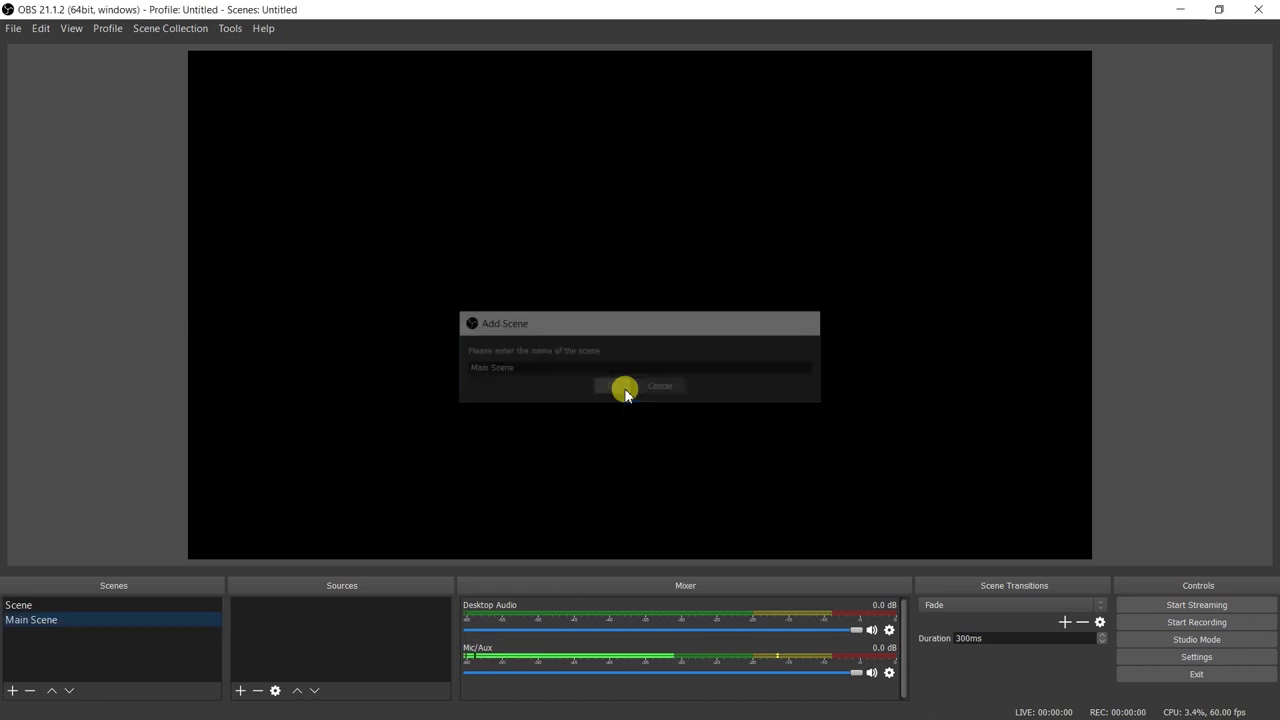
# Step: Remove the default scene named 'Scene' and confirm the deletion
pyautogui.click(20, 606)
pyautogui.rightClick(22, 608)
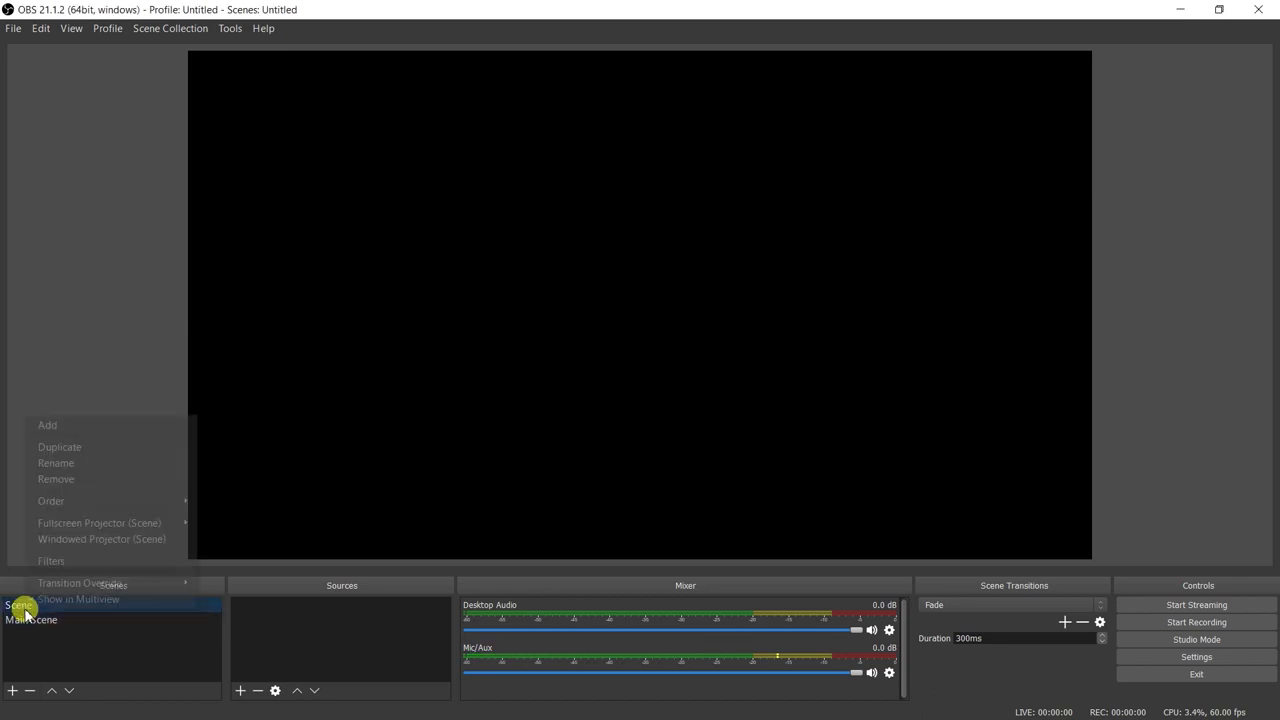
pyautogui.click(83, 479)
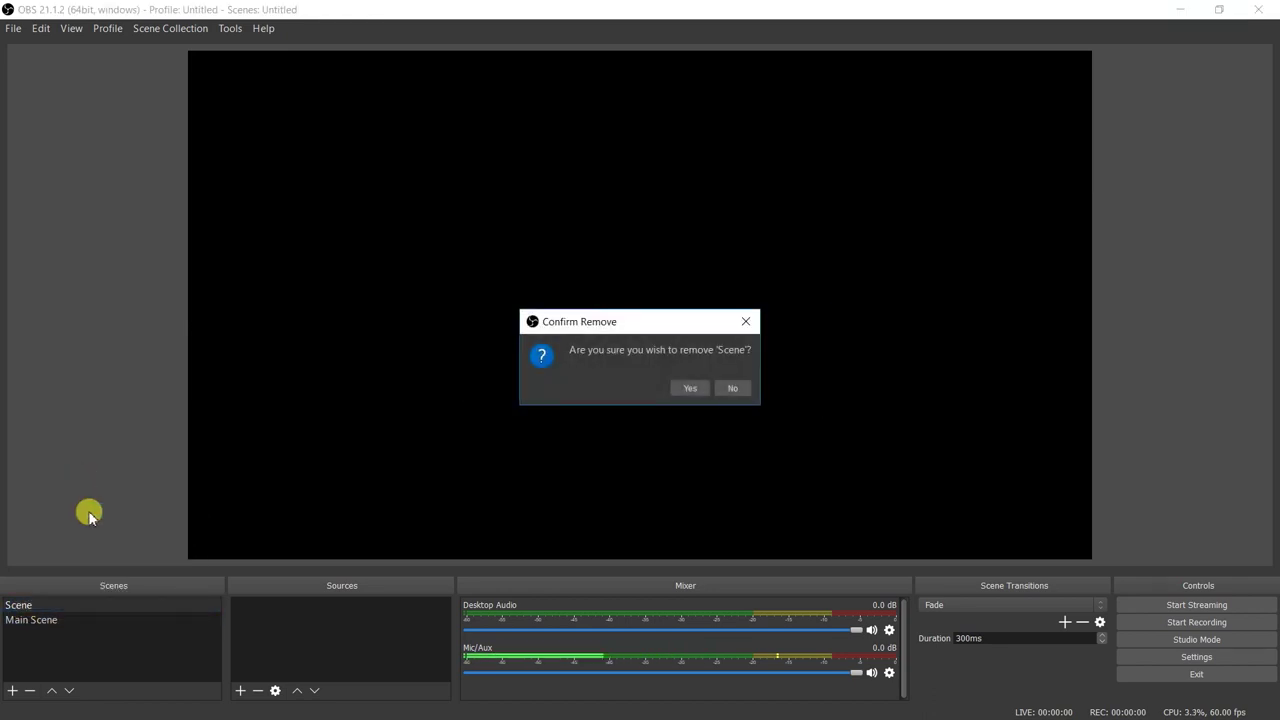
pyautogui.click(687, 388)
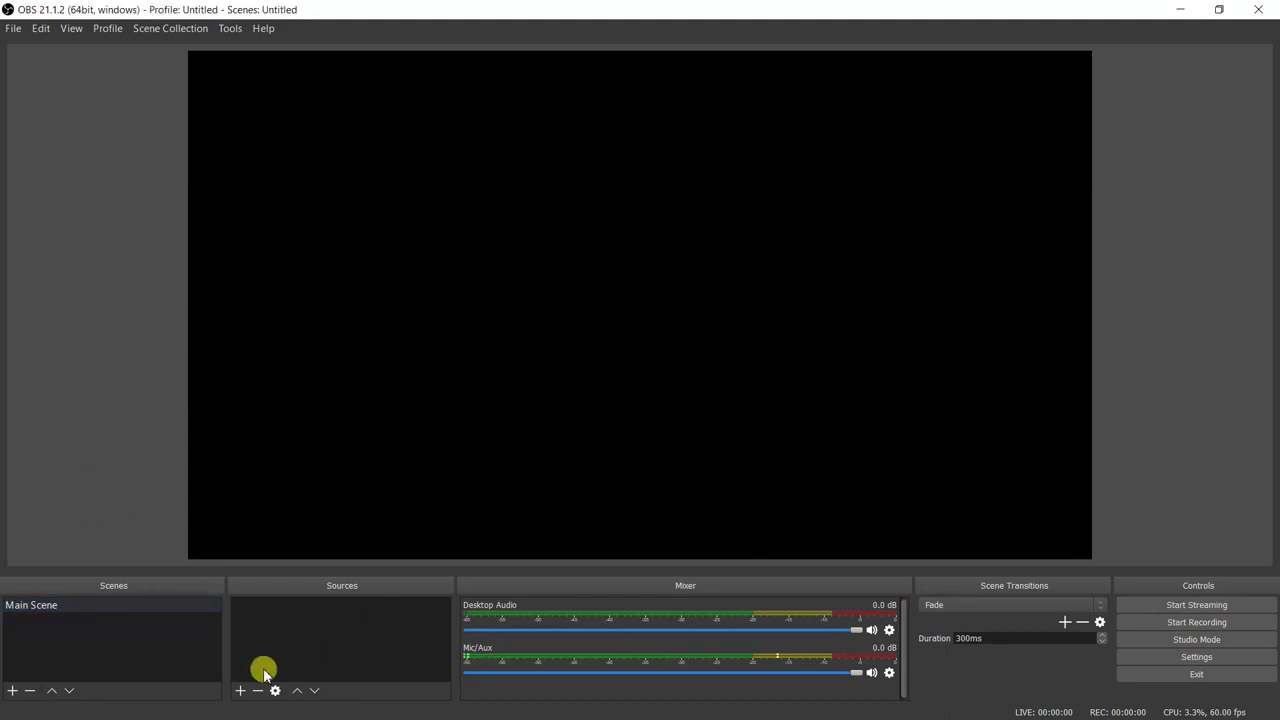
pyautogui.click(240, 690)
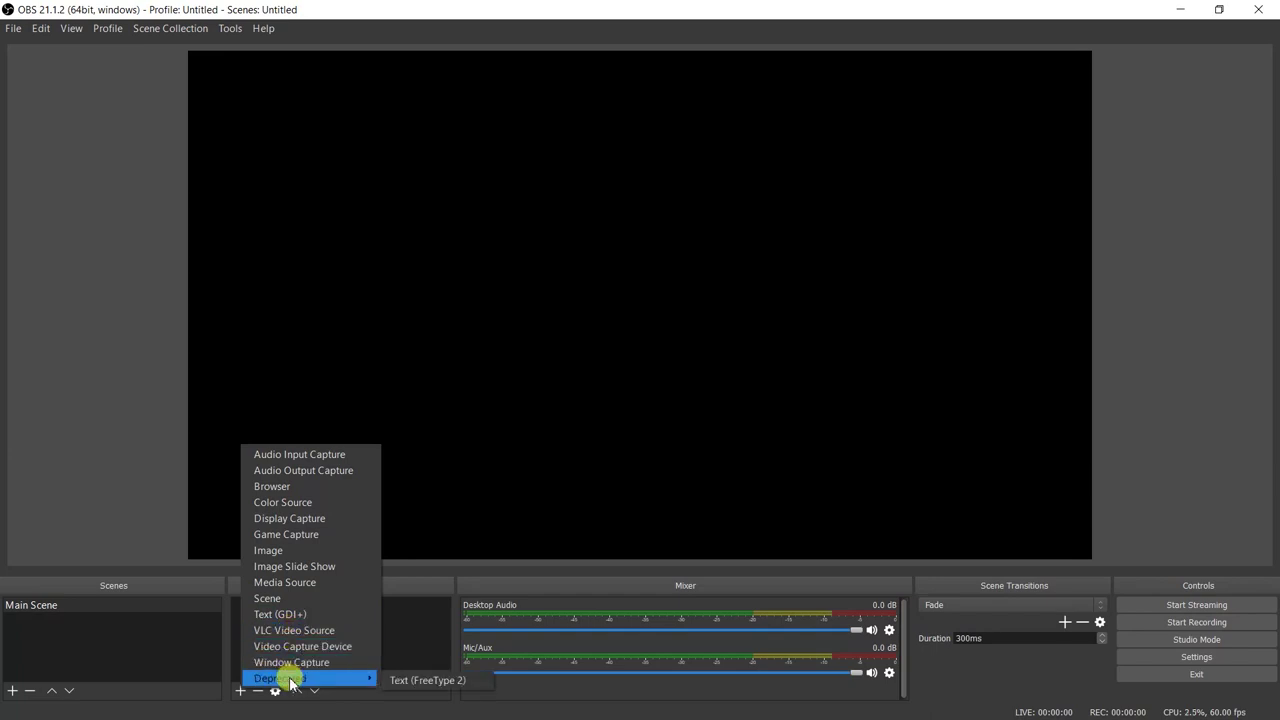
# Step: Add a Display Capture source to Main Scene and toggle its eye icon off and on
pyautogui.click(313, 521)
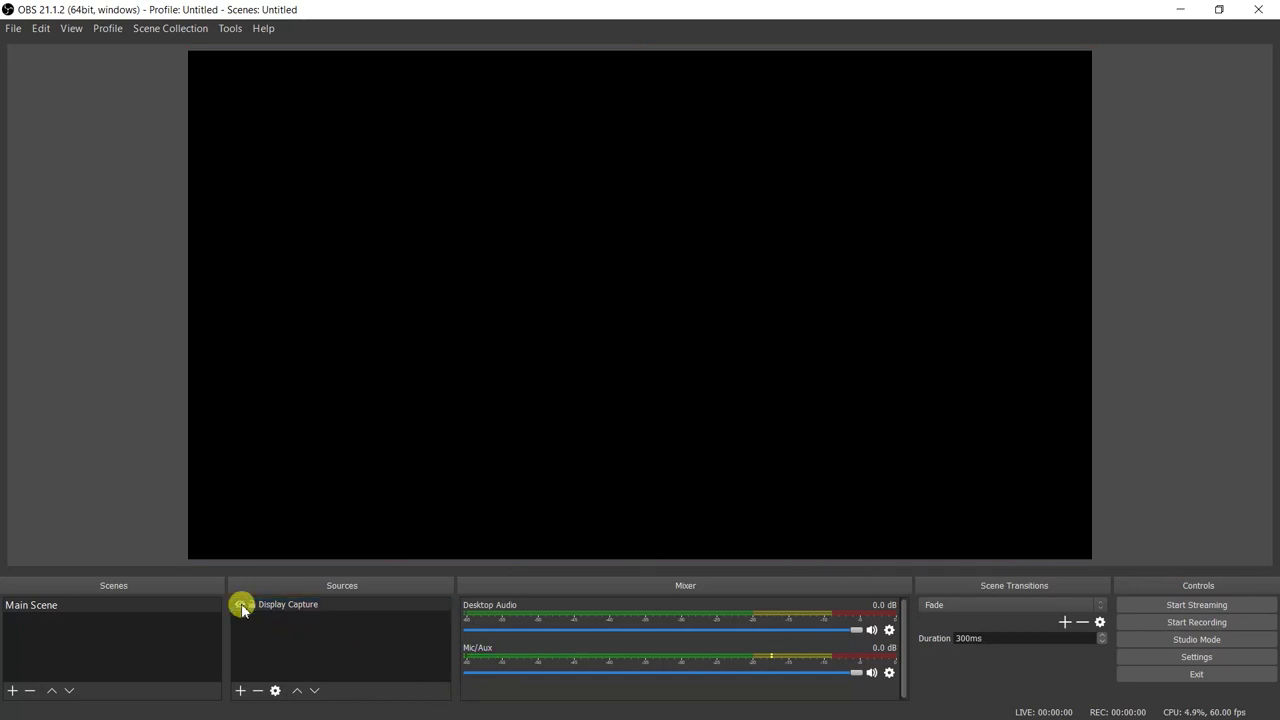
pyautogui.click(241, 605)
pyautogui.click(241, 605)
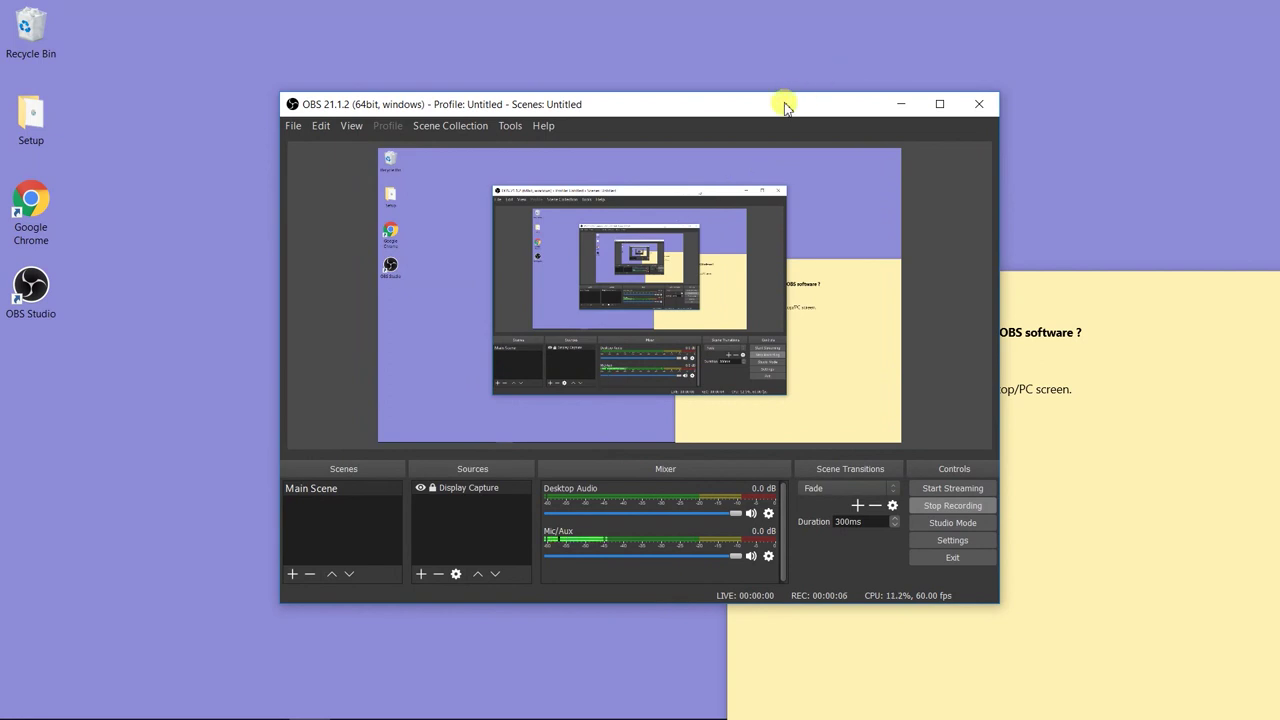
# Step: Drag the OBS window left so the video-topics note shows beside it
pyautogui.moveTo(785, 107); pyautogui.dragTo(502, 138)
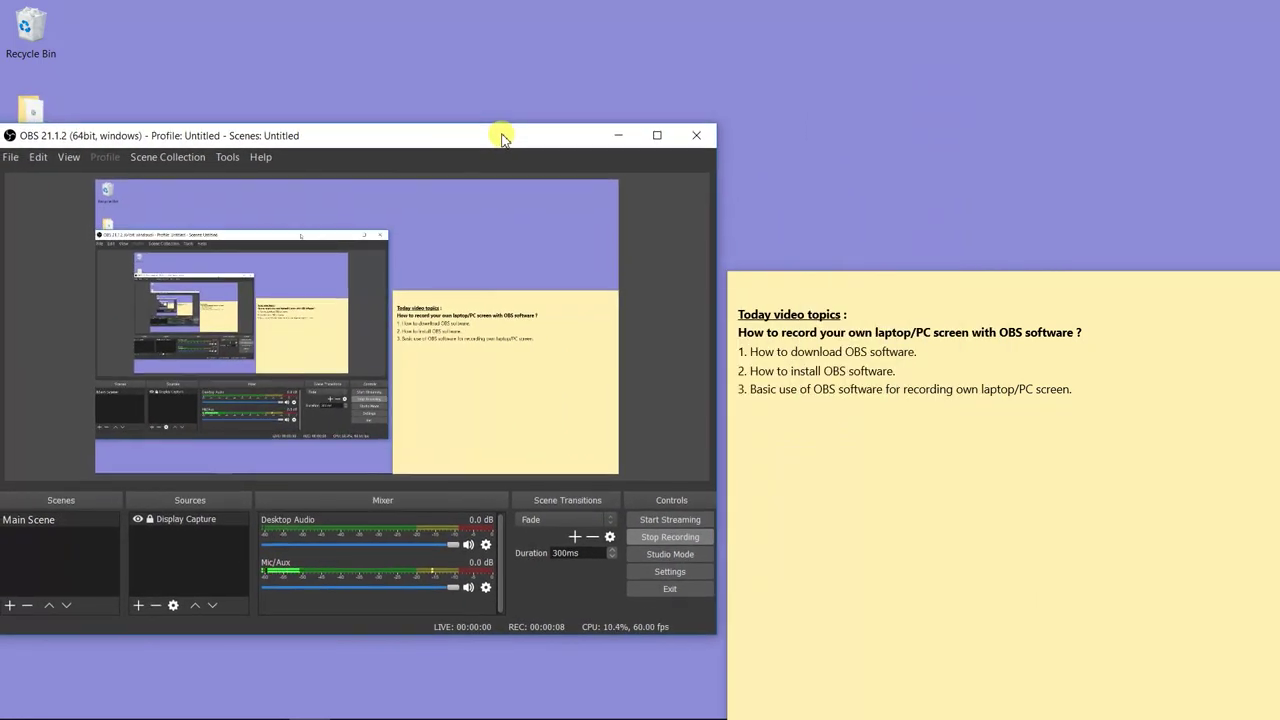
# Step: Shift the OBS window back and forth, settling it slightly further left
pyautogui.moveTo(502, 138); pyautogui.dragTo(536, 126)
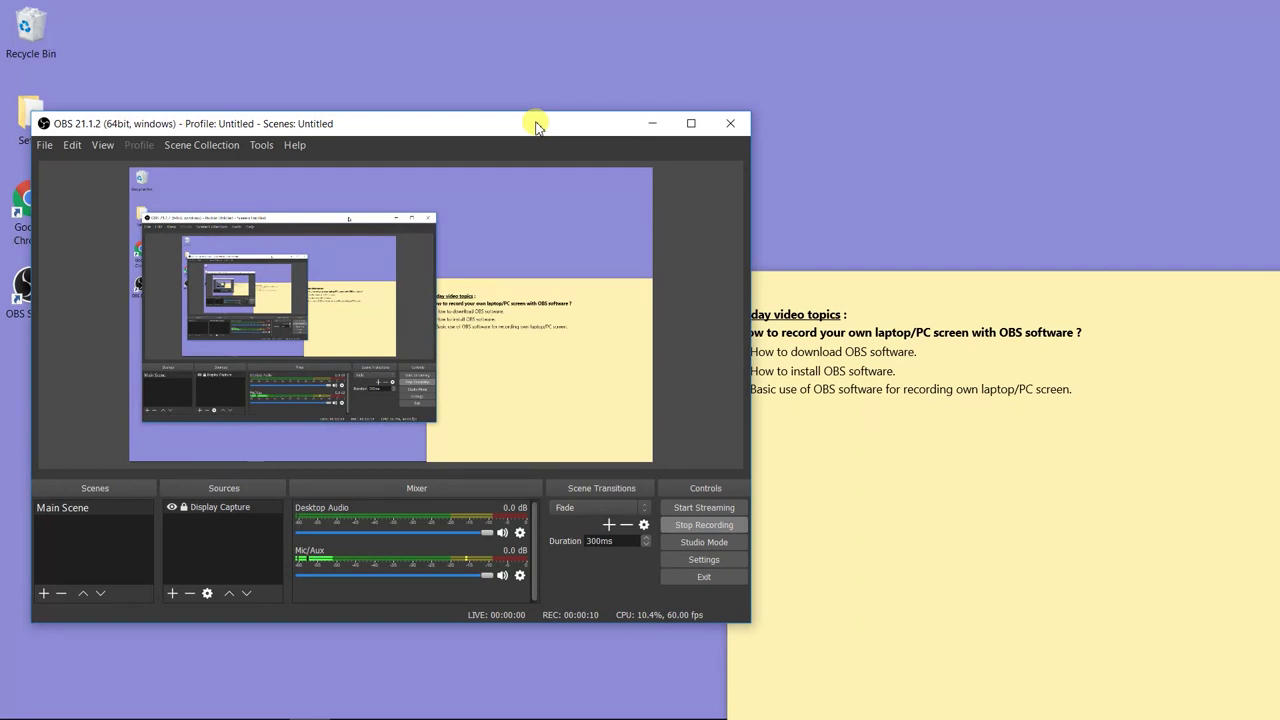
pyautogui.moveTo(536, 126); pyautogui.dragTo(530, 128)
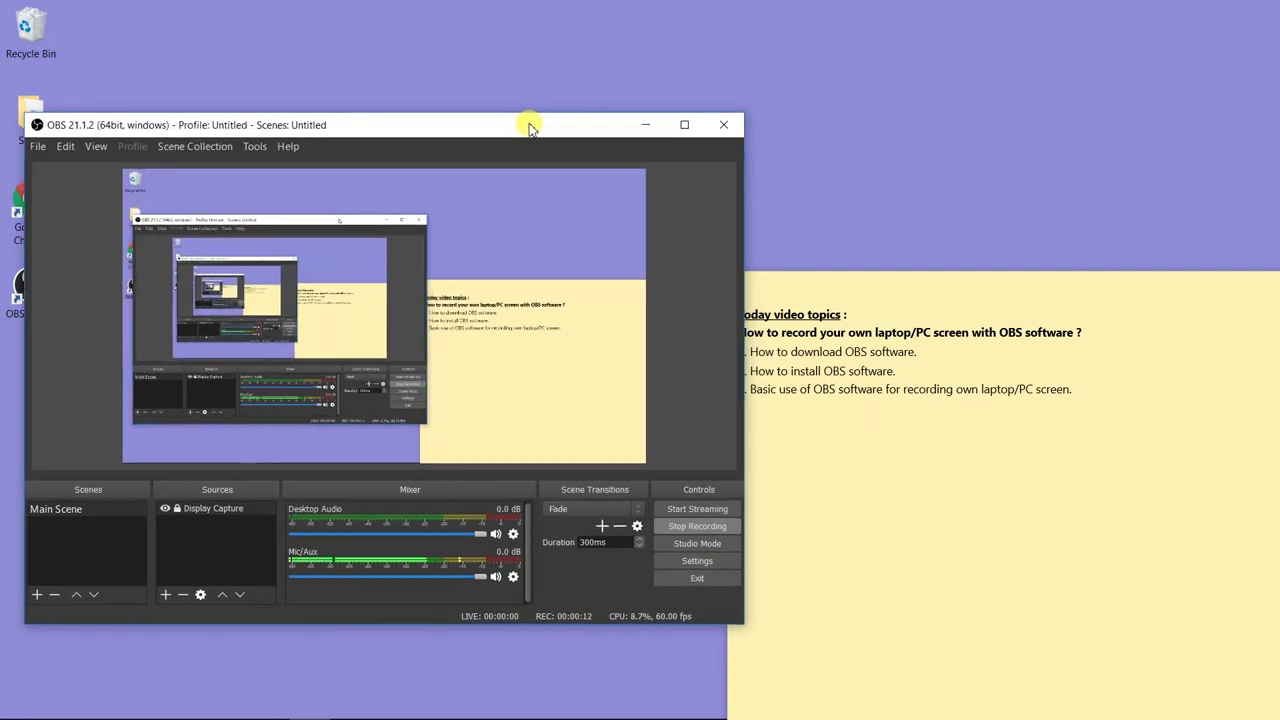
pyautogui.moveTo(530, 128); pyautogui.dragTo(514, 123)
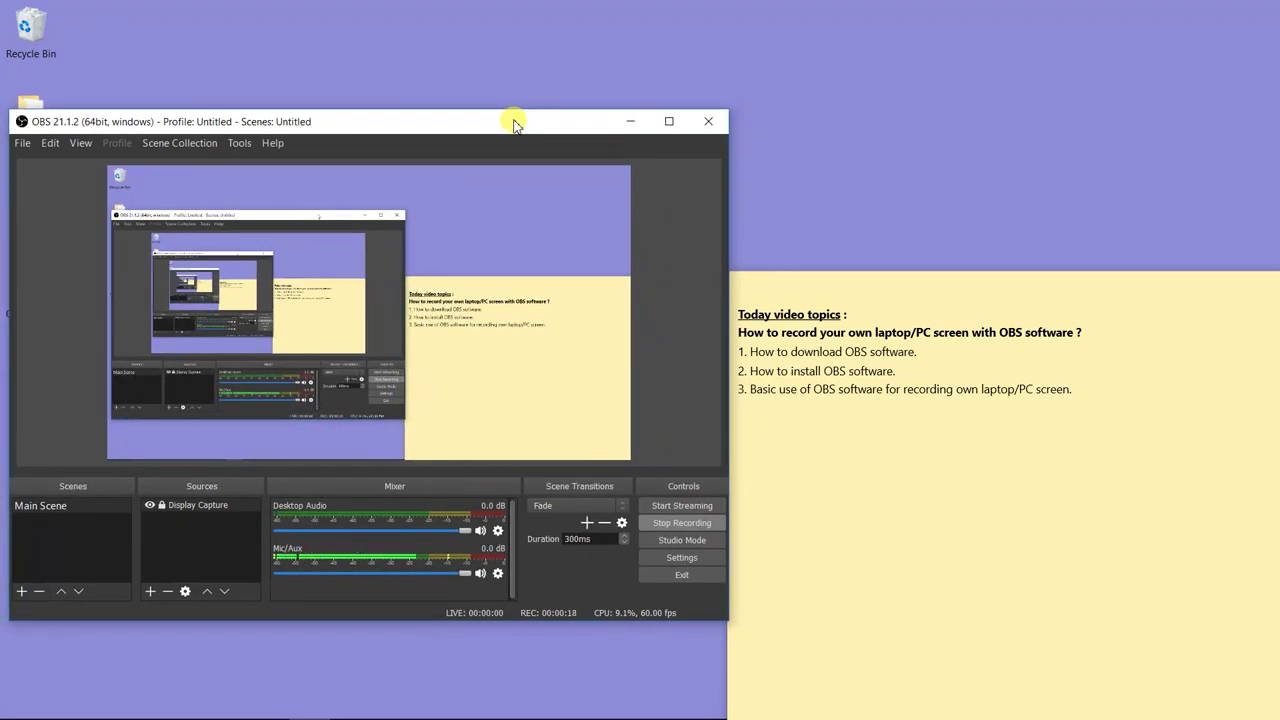
# Step: Stop the recording and open the saved MP4 from the Videos folder via File > Show Recordings
pyautogui.click(651, 521)
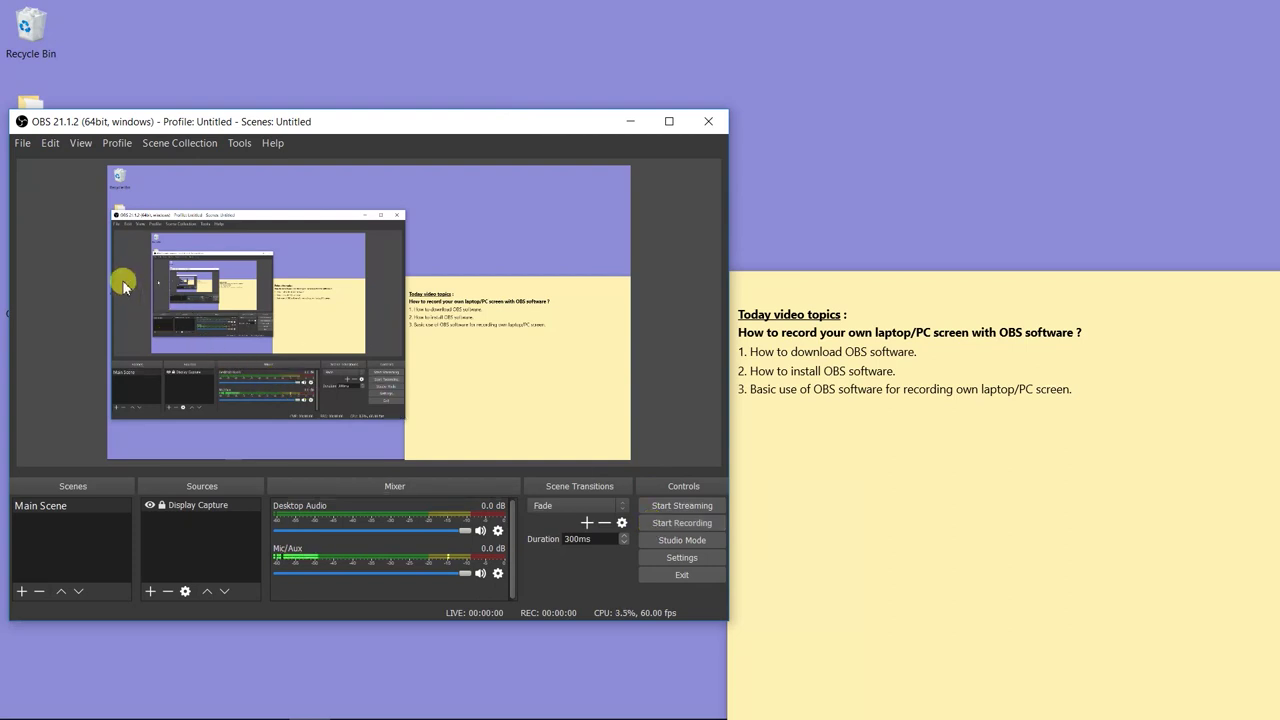
pyautogui.click(22, 144)
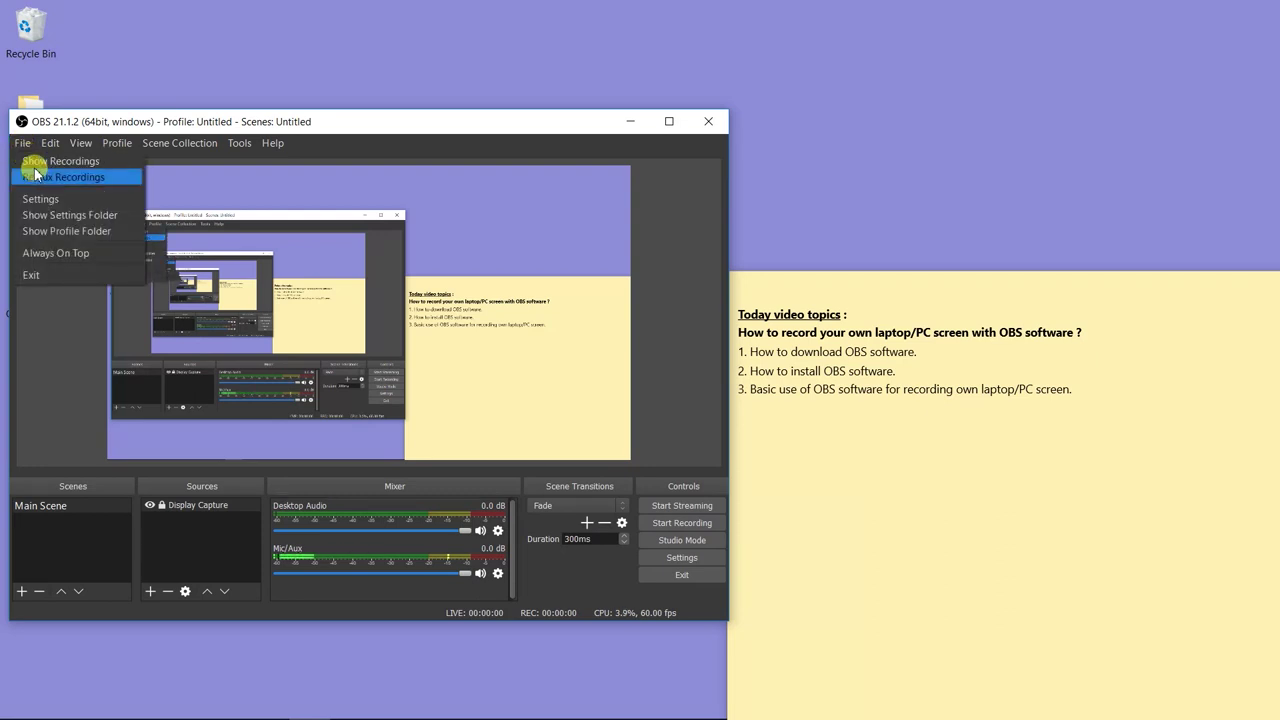
pyautogui.click(40, 162)
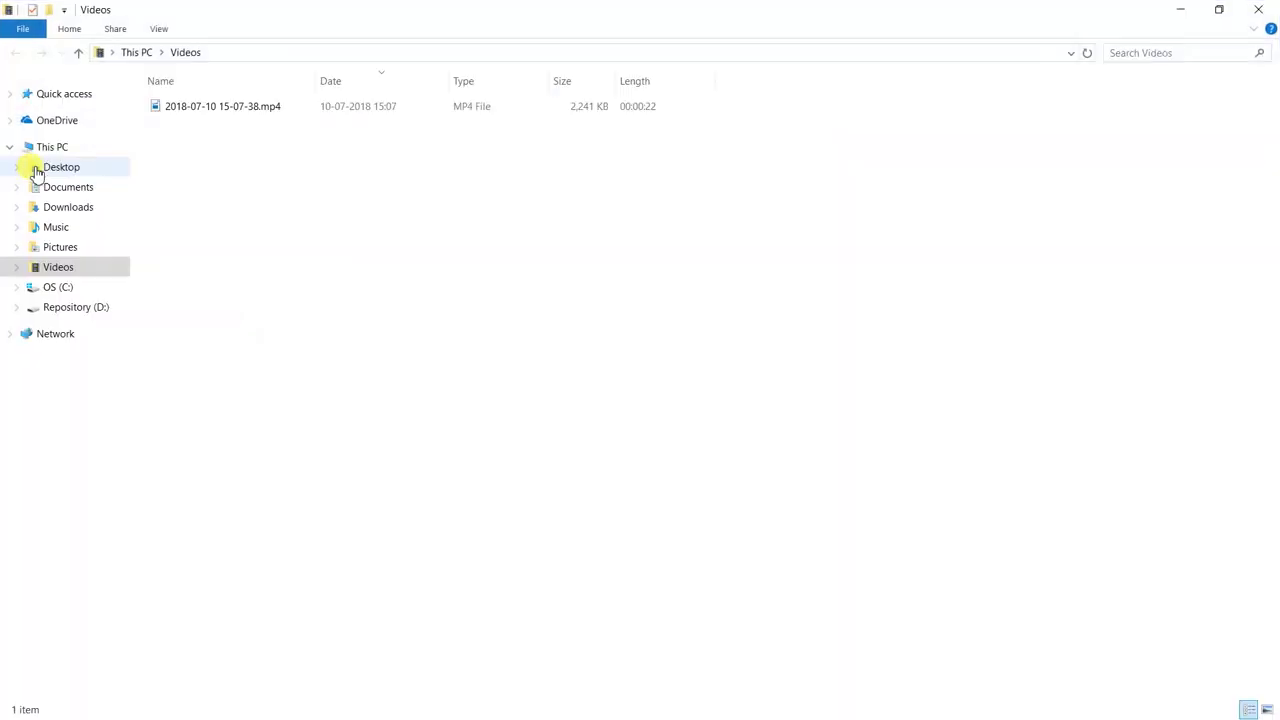
pyautogui.click(239, 110)
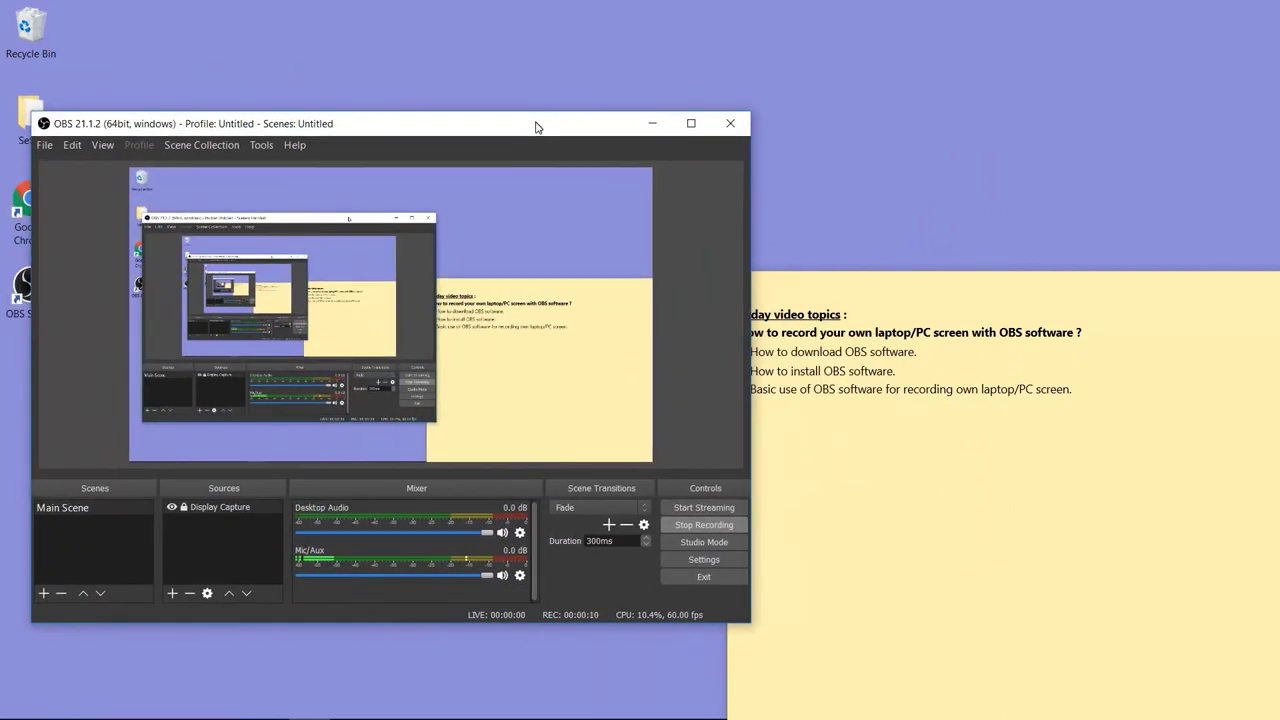
pyautogui.moveTo(536, 126); pyautogui.dragTo(530, 127)
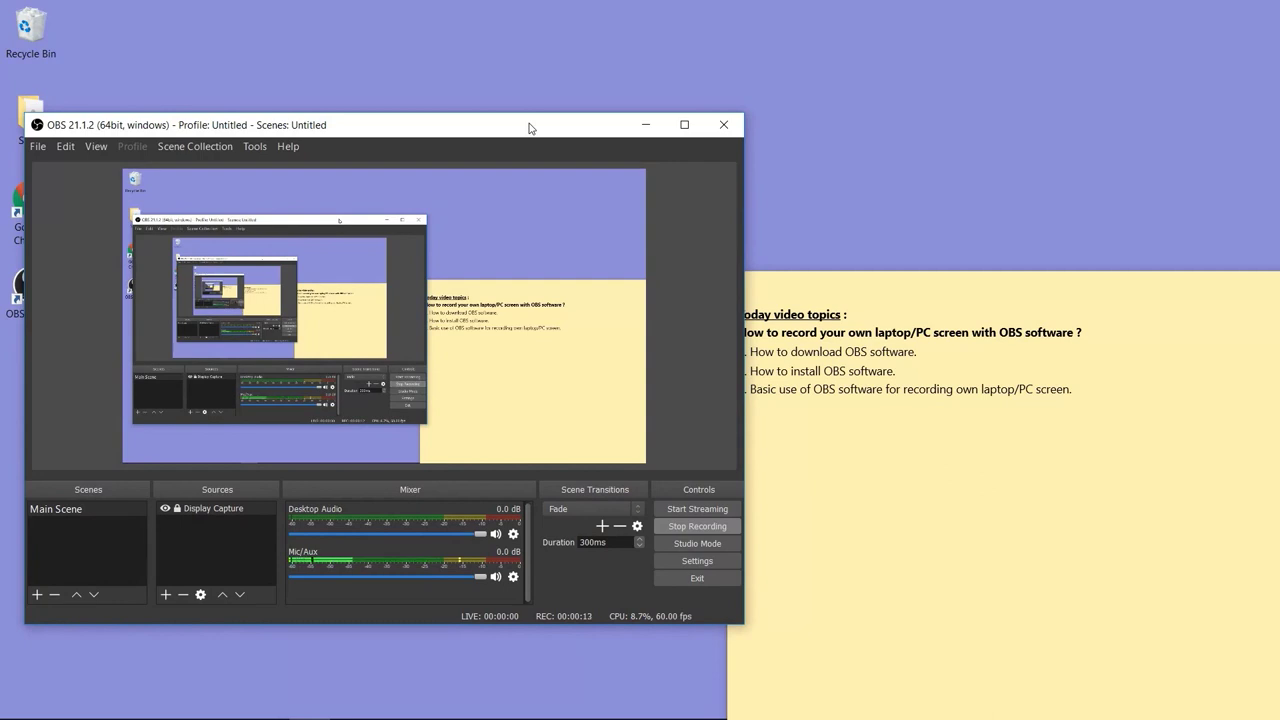
pyautogui.moveTo(528, 128); pyautogui.dragTo(514, 124)
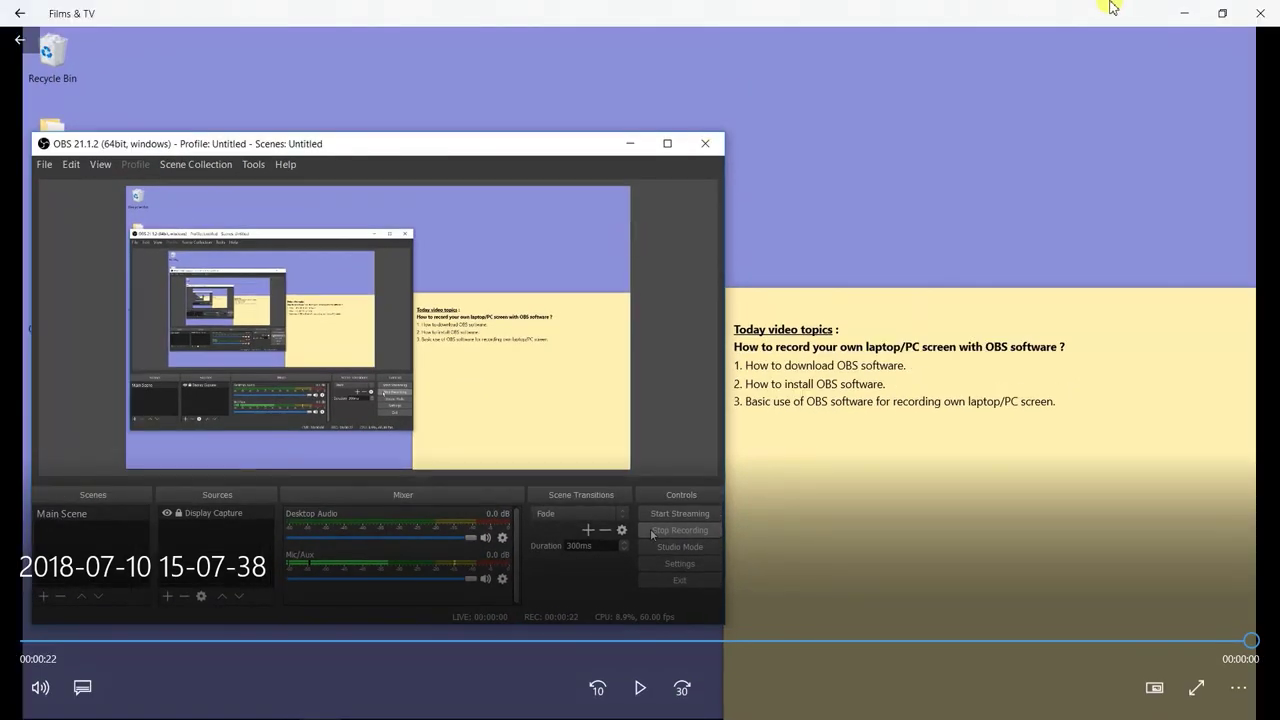
# Step: Close the video player and the Videos folder, then exit OBS Studio
pyautogui.click(1262, 14)
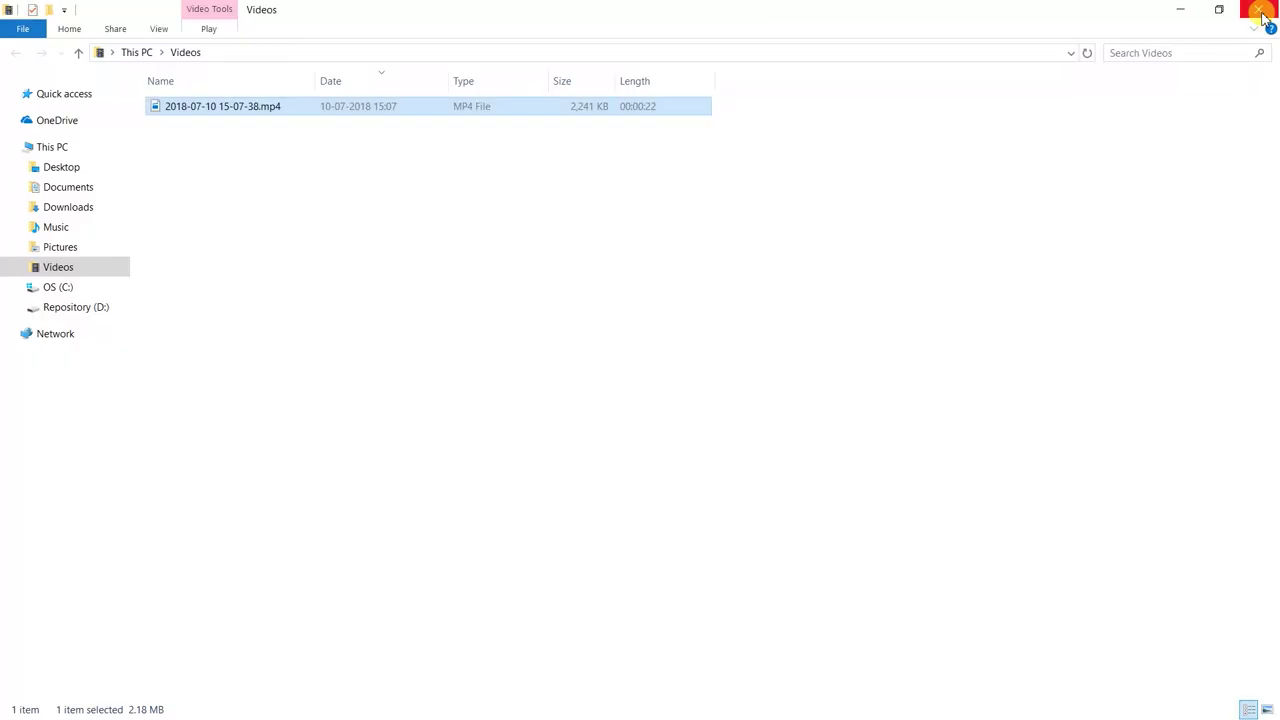
pyautogui.click(392, 245)
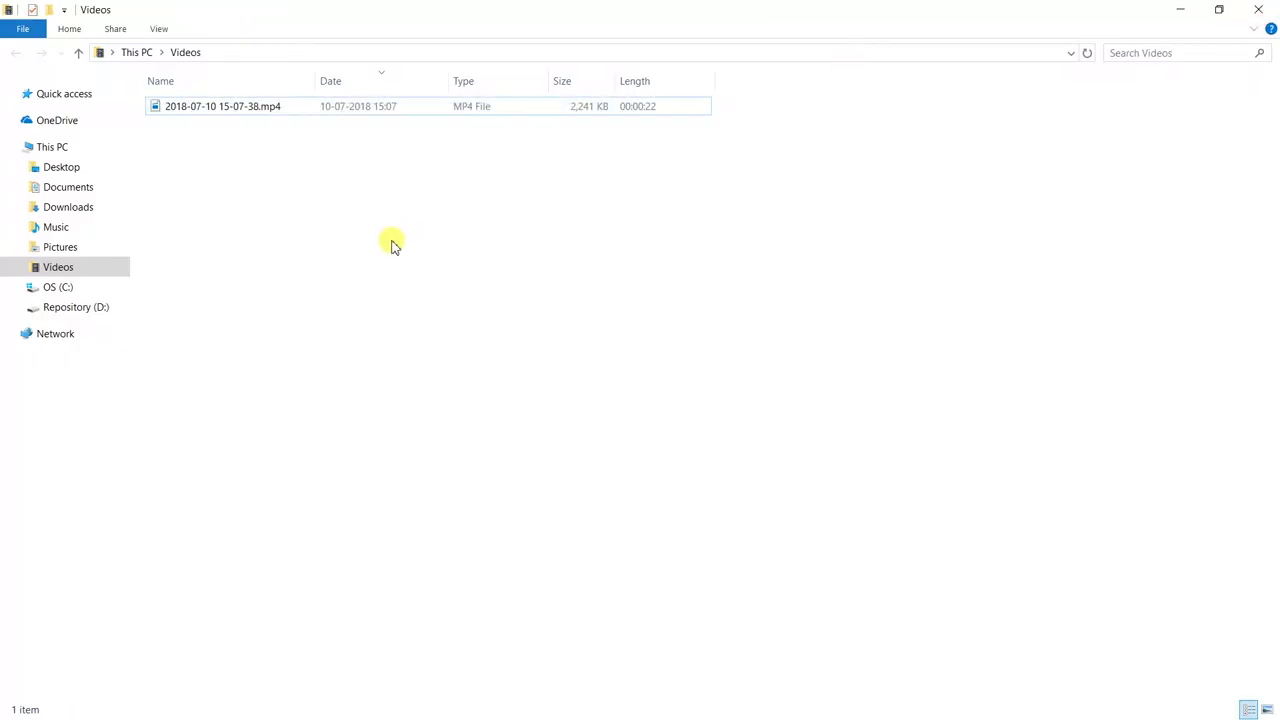
pyautogui.click(1258, 9)
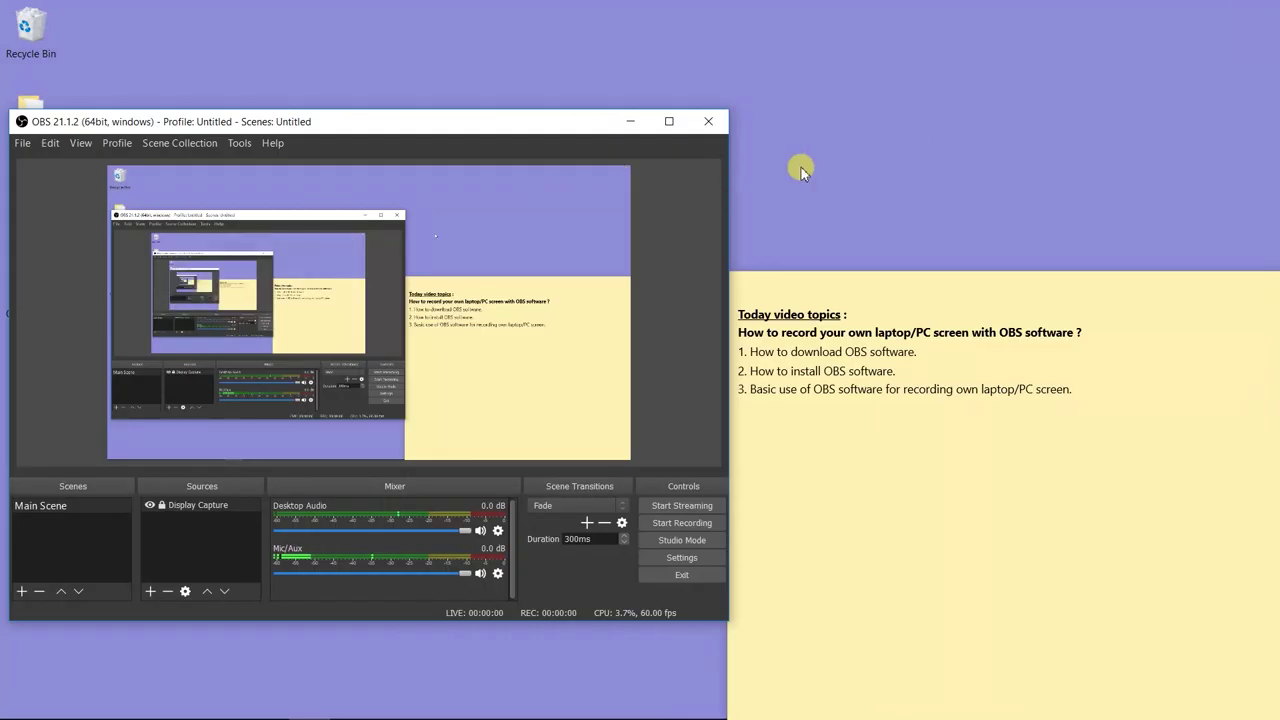
pyautogui.click(670, 575)
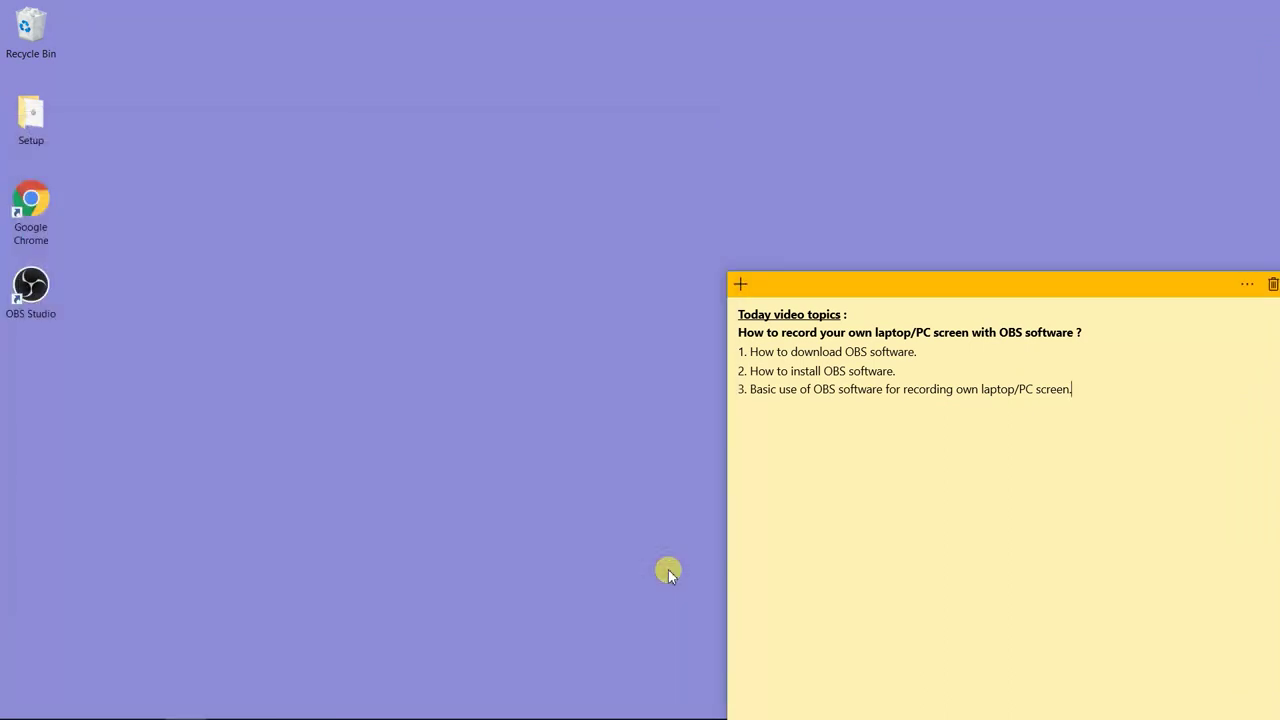